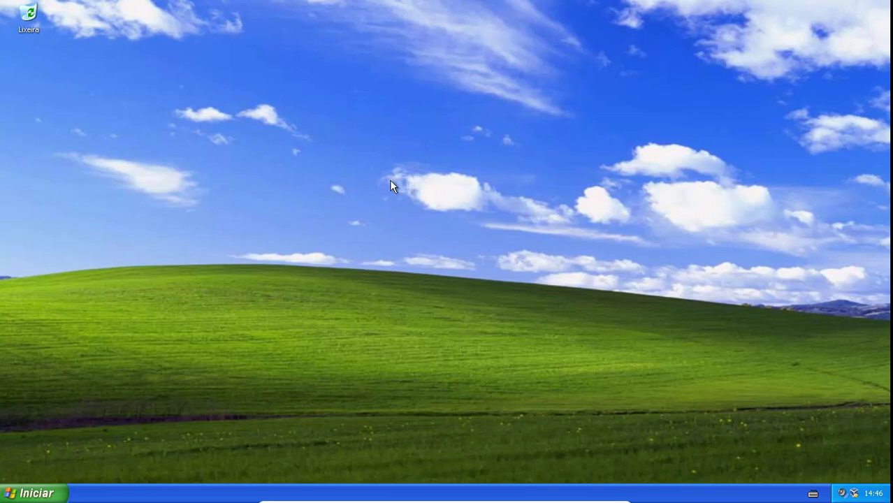
# Open Internet Explorer in the Windows XP virtual machine and maximize its window
pyautogui.moveTo(489, 499)
pyautogui.click(18, 494)
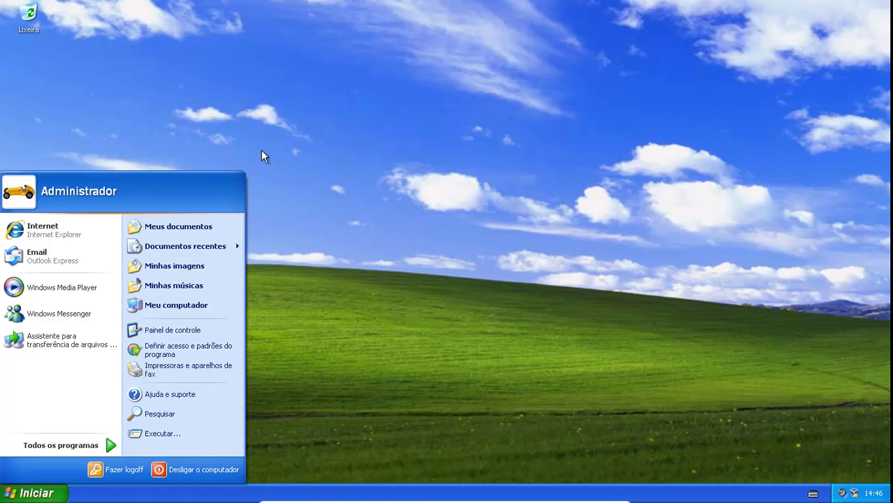
pyautogui.click(44, 230)
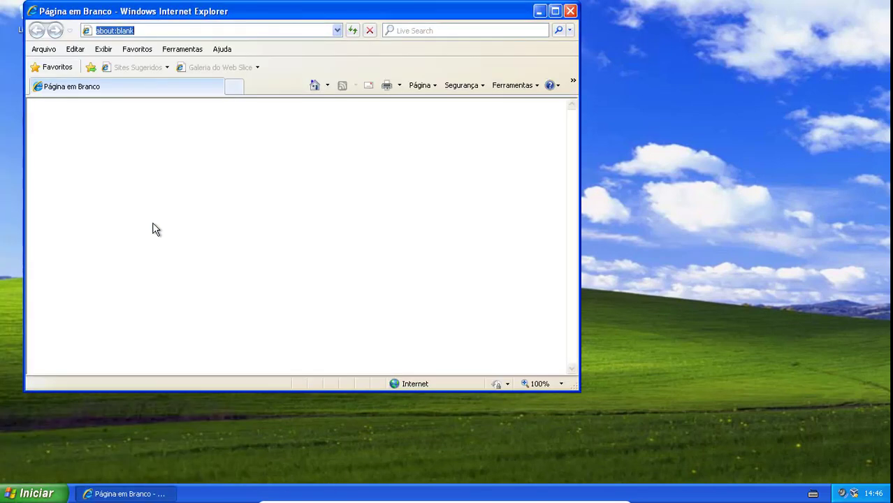
pyautogui.click(555, 11)
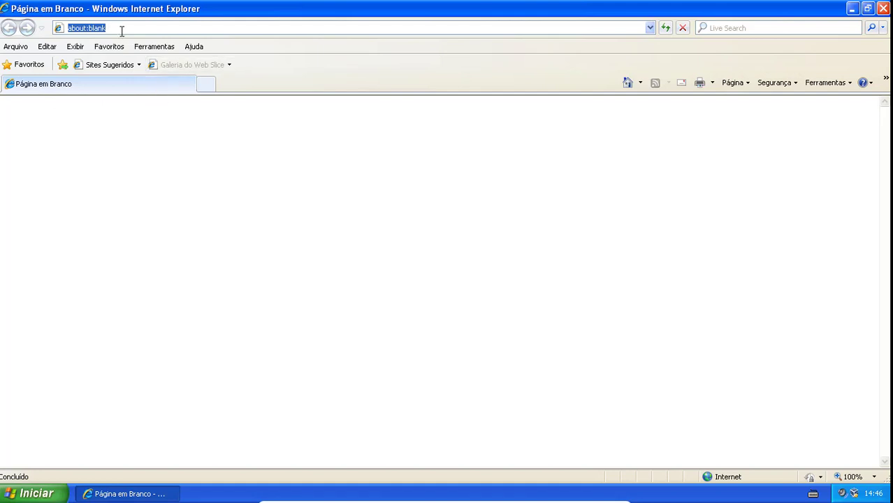
pyautogui.write('ht')
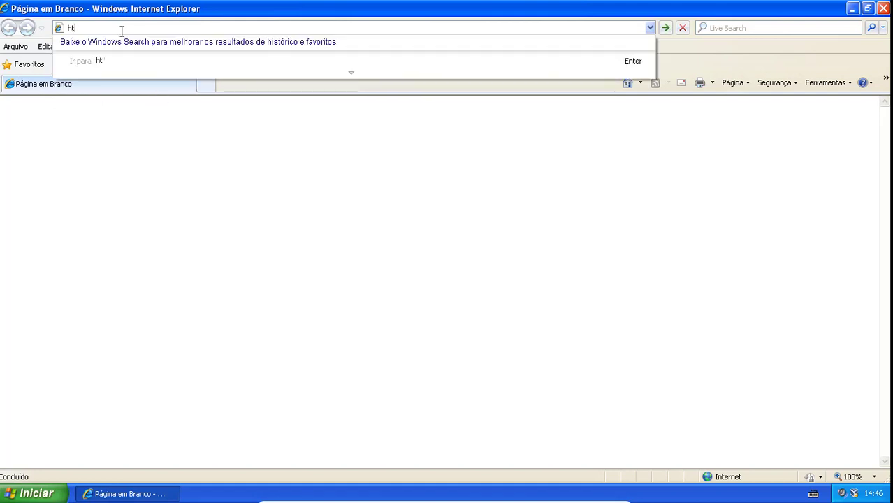
pyautogui.write('p')
pyautogui.press('BackSpace')
pyautogui.write('tp;:')
pyautogui.press('BackSpace')
pyautogui.press('BackSpace')
pyautogui.write('://go')
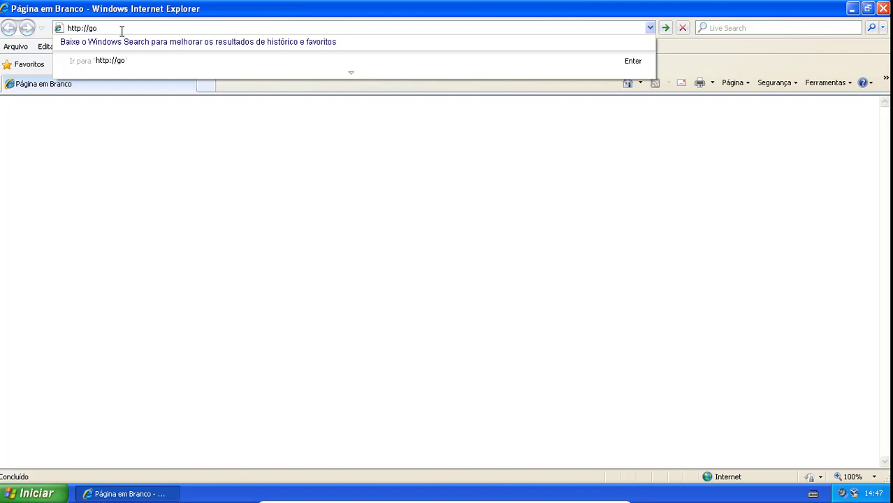
pyautogui.write('ogle.com')
pyautogui.press('Return')
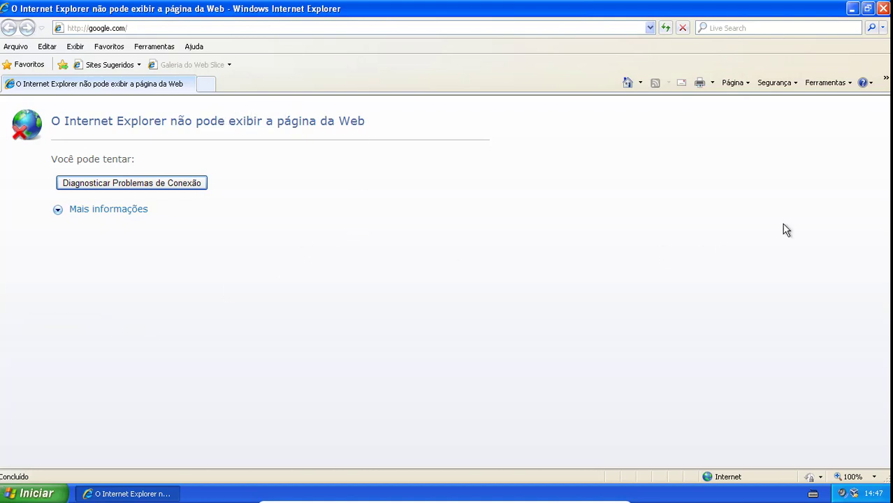
pyautogui.click(882, 8)
pyautogui.moveTo(570, 133); pyautogui.dragTo(232, 334)
# Examine My Network Places through the Control Panel's network and Internet connections category, and close the window
pyautogui.click(31, 493)
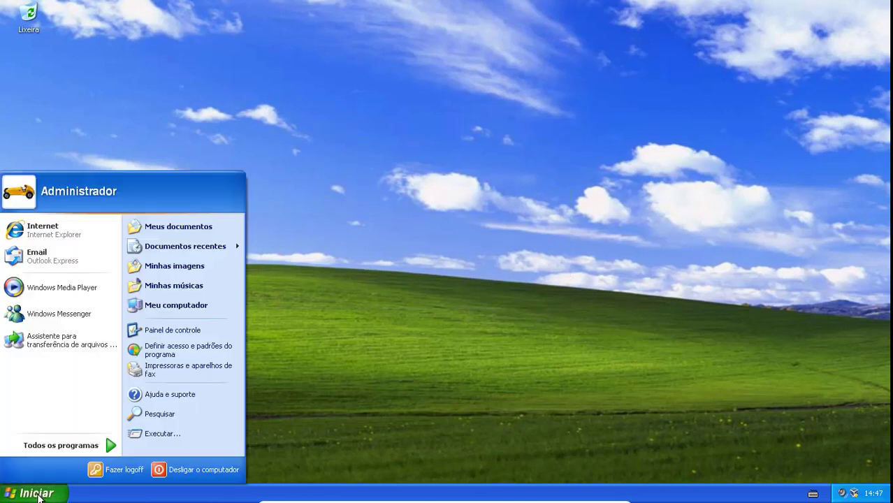
pyautogui.click(171, 332)
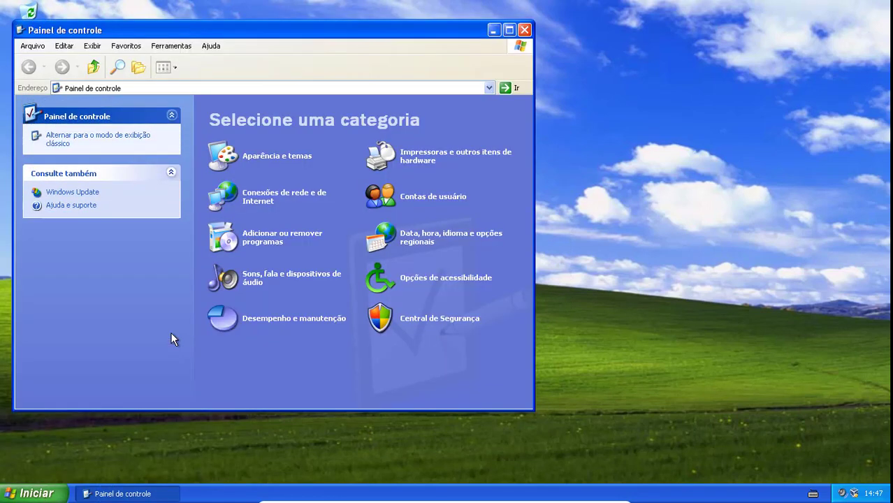
pyautogui.click(290, 199)
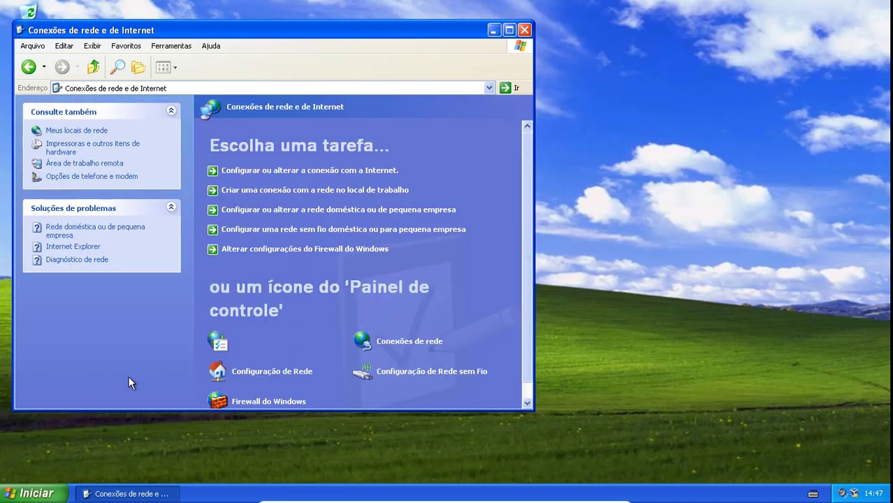
pyautogui.click(83, 134)
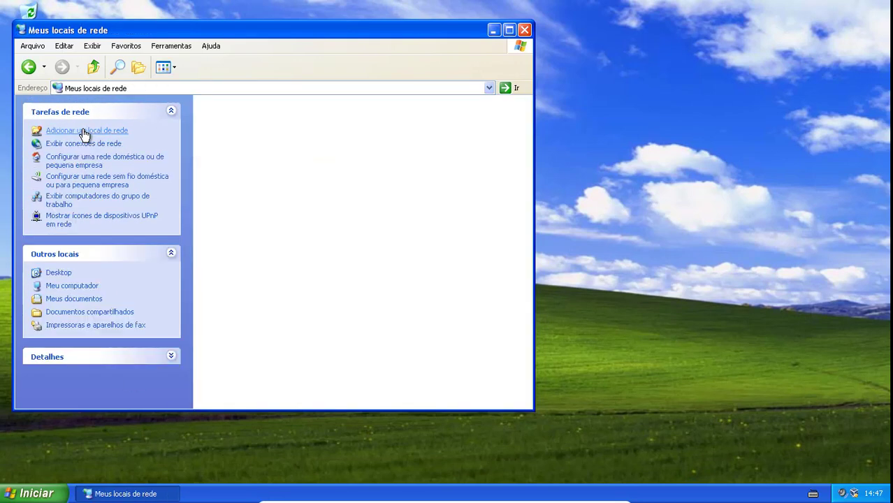
pyautogui.moveTo(229, 134); pyautogui.dragTo(313, 257)
pyautogui.moveTo(416, 160); pyautogui.dragTo(224, 123)
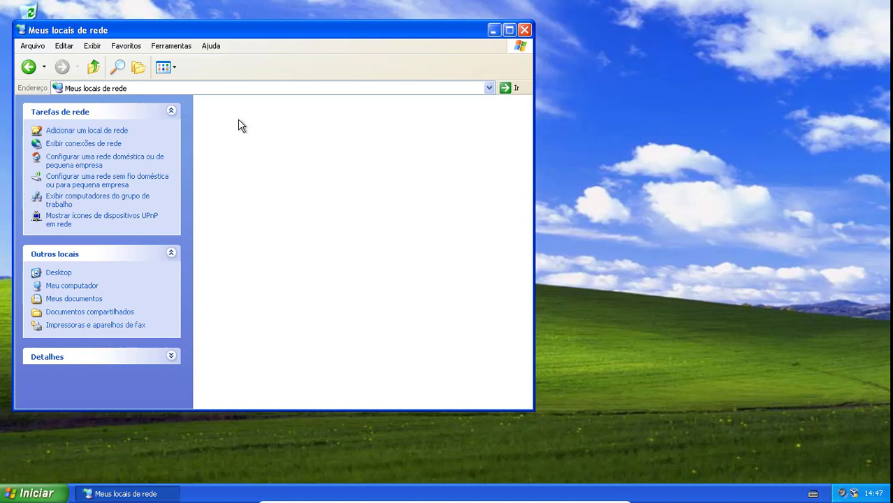
pyautogui.click(524, 30)
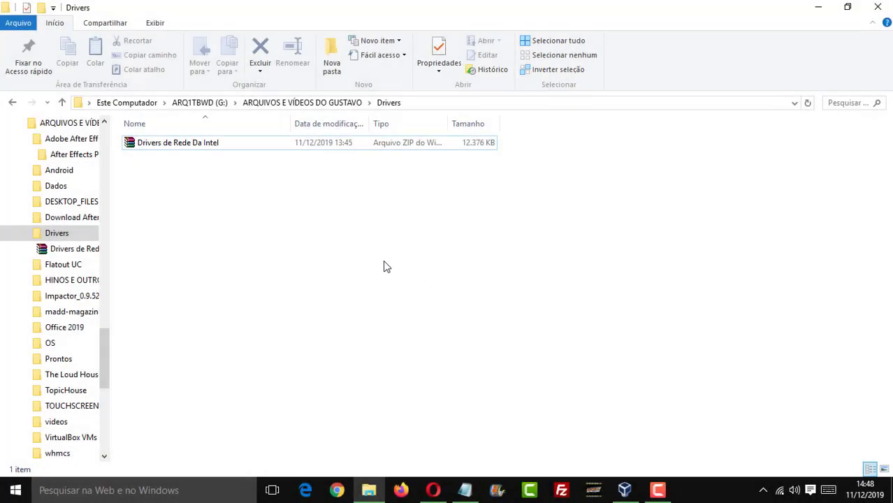
# Locate the Drivers de Rede Da Intel archive in the host's Drivers folder and minimize File Explorer
pyautogui.click(170, 145)
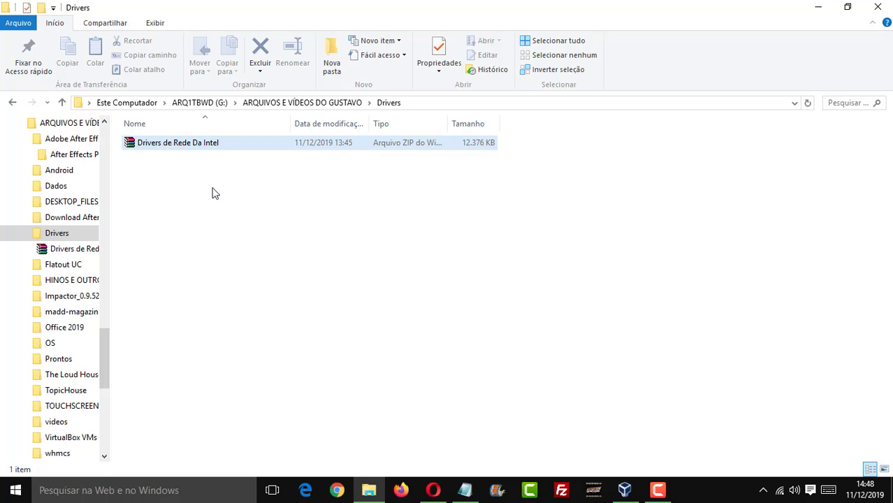
pyautogui.click(284, 229)
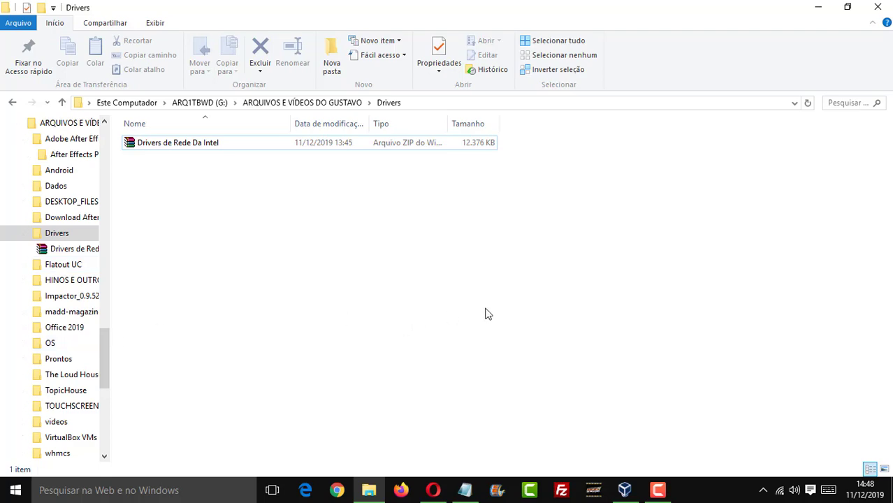
pyautogui.click(820, 8)
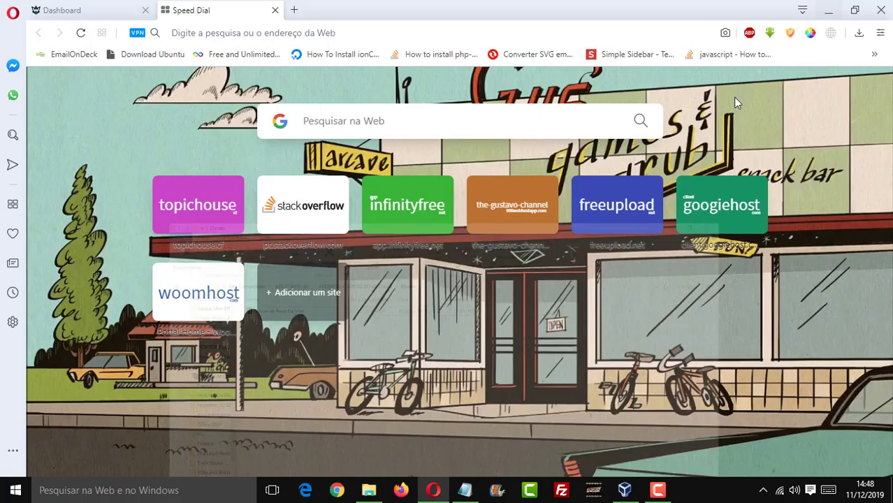
pyautogui.click(466, 491)
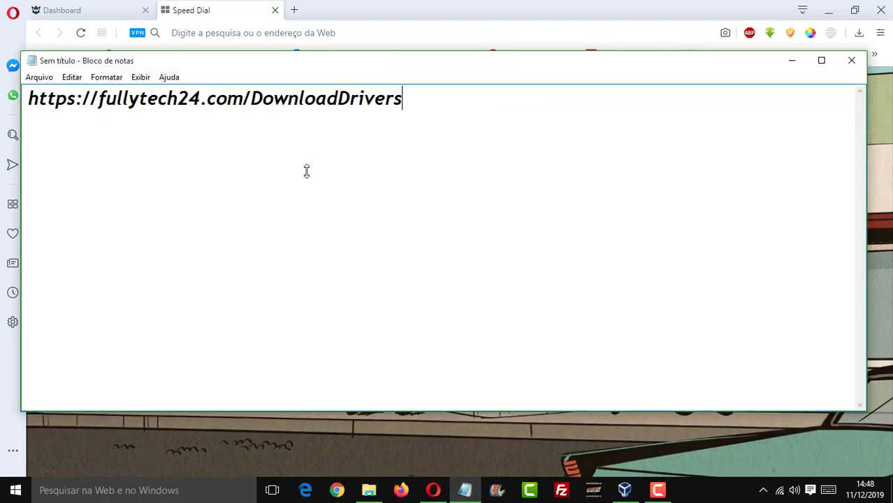
pyautogui.moveTo(416, 127); pyautogui.dragTo(61, 131)
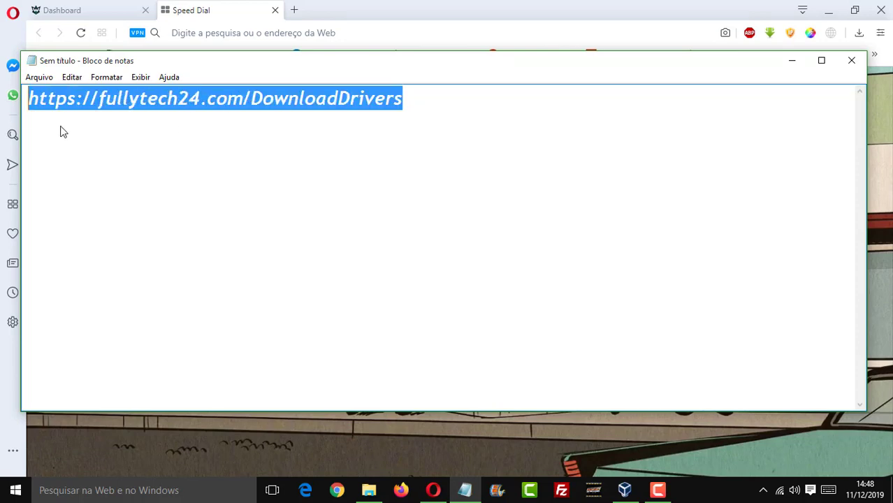
pyautogui.rightClick(115, 125)
pyautogui.click(165, 163)
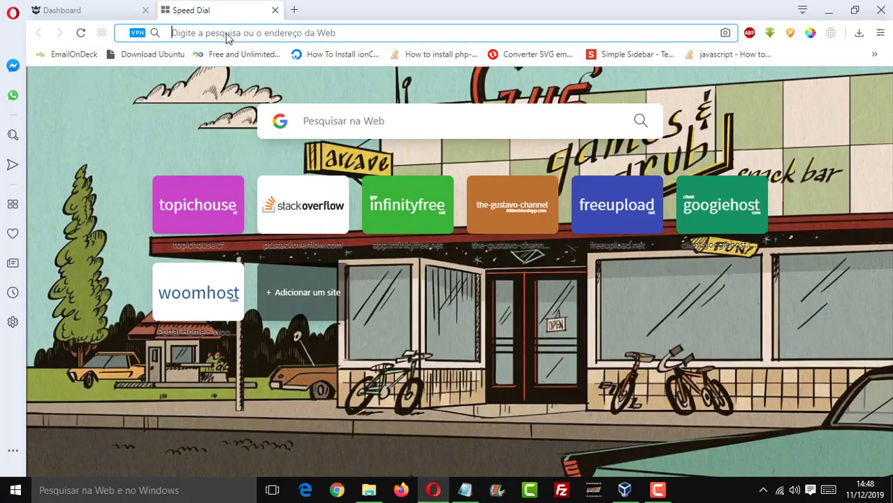
pyautogui.click(225, 35)
pyautogui.rightClick(226, 37)
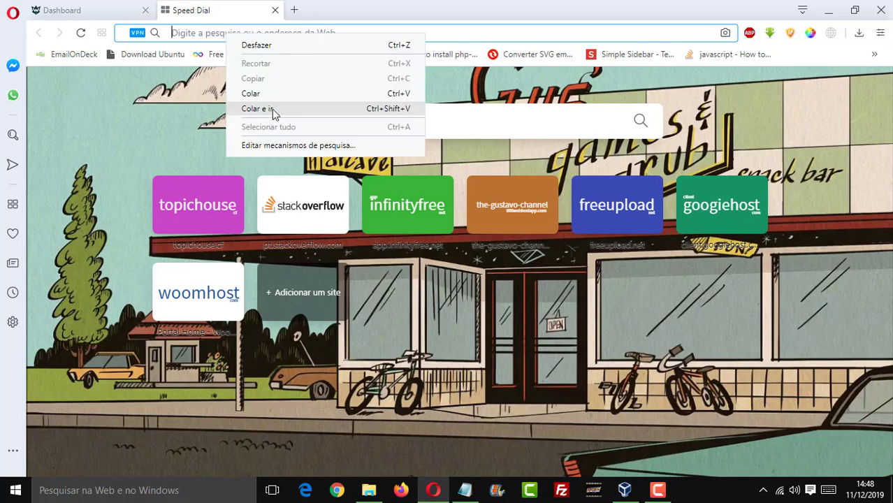
pyautogui.click(260, 110)
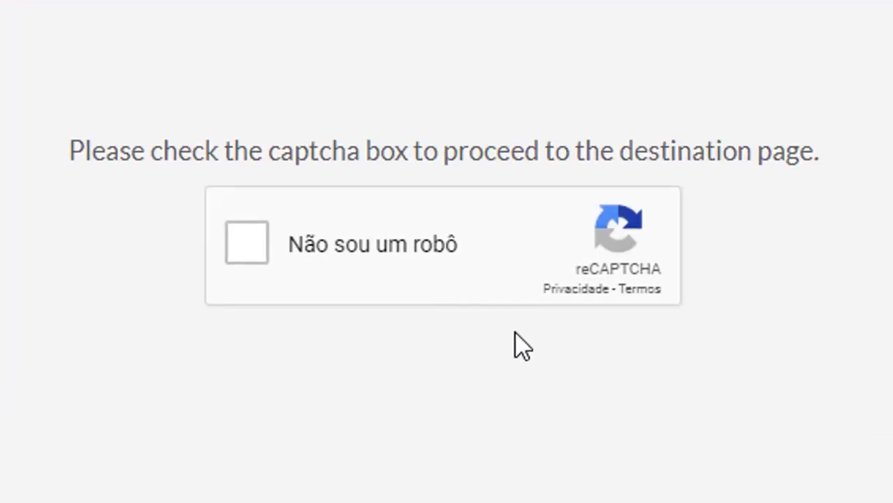
# Pass the captcha check, continue past the intermediate page and get the driver download link once the countdown ends
pyautogui.click(247, 244)
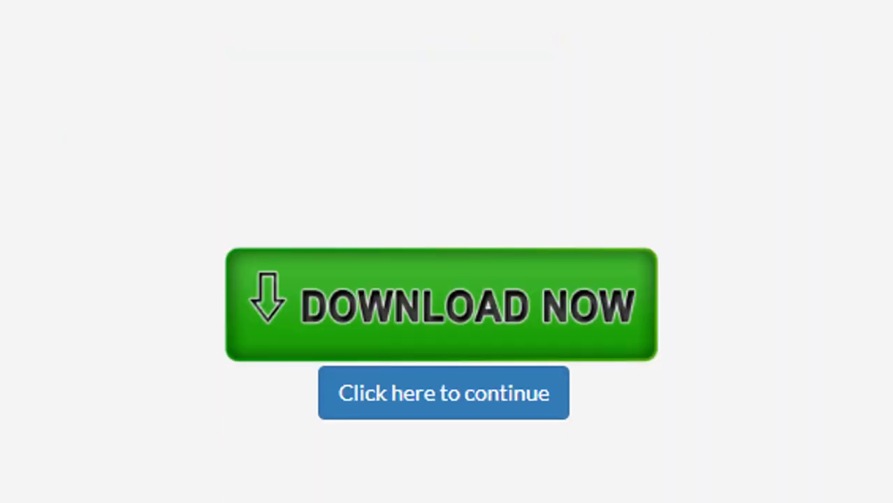
pyautogui.click(467, 413)
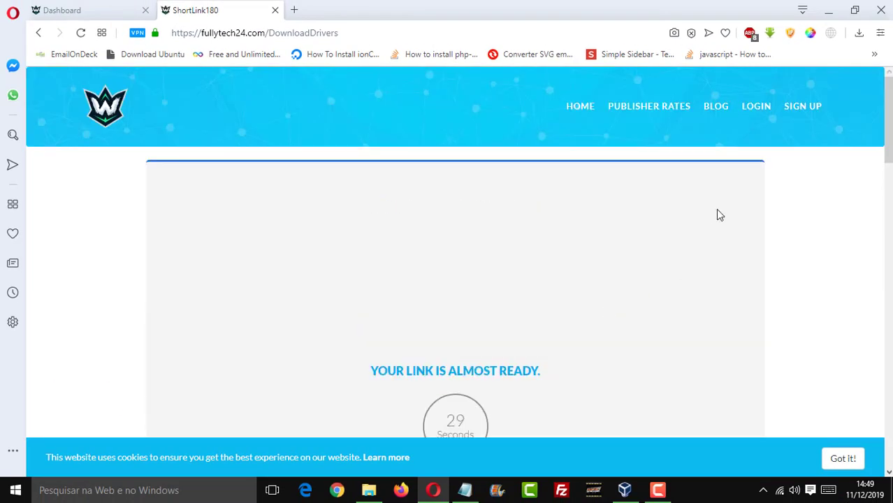
pyautogui.scroll(-3, 723, 229)
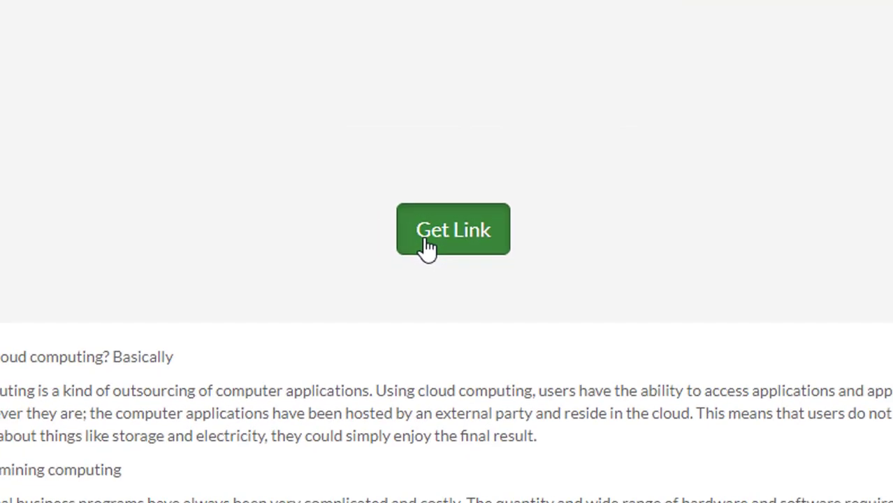
pyautogui.click(416, 283)
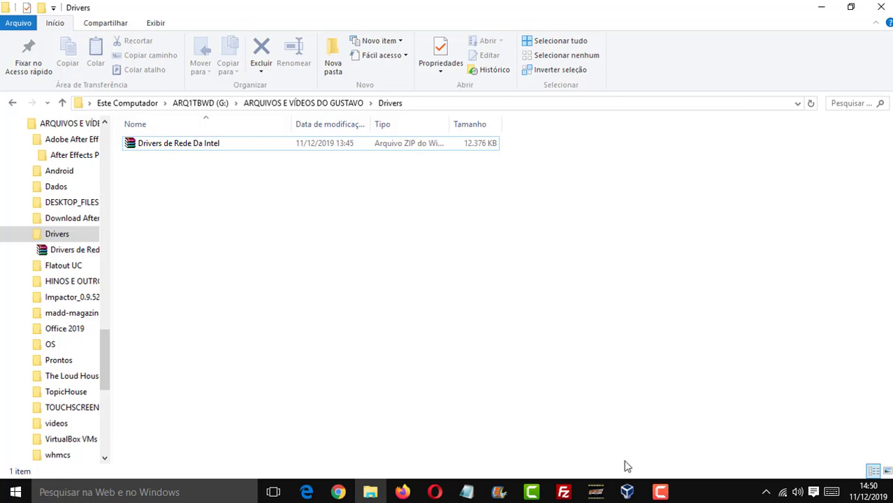
# Check the Windows XP 2001 machine in VirtualBox Manager, and copy the Drivers de Rede Da Intel archive in File Explorer
pyautogui.click(627, 492)
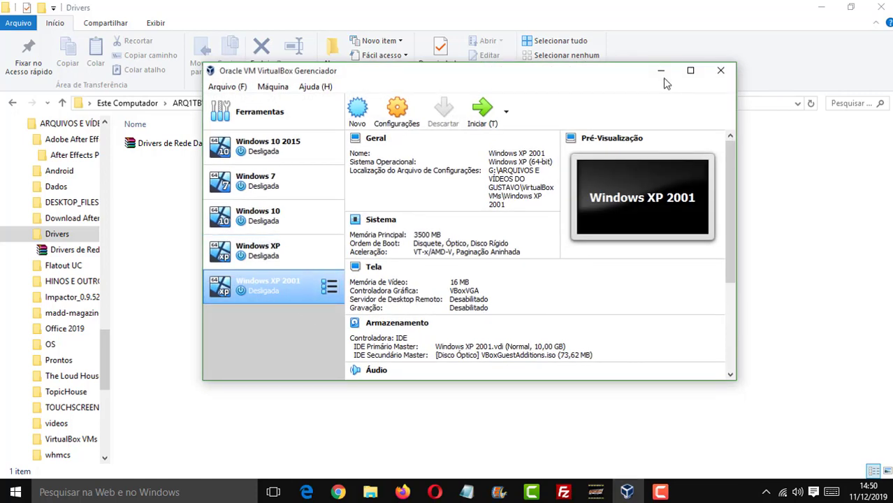
pyautogui.click(661, 72)
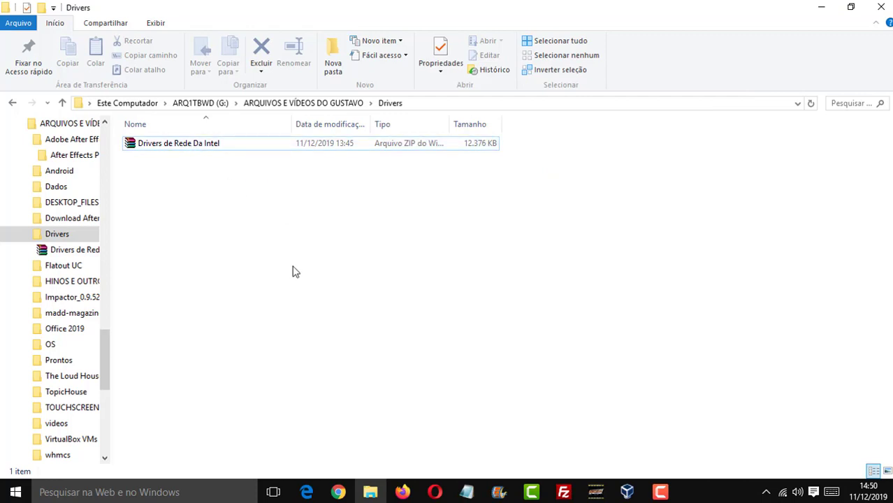
pyautogui.rightClick(182, 143)
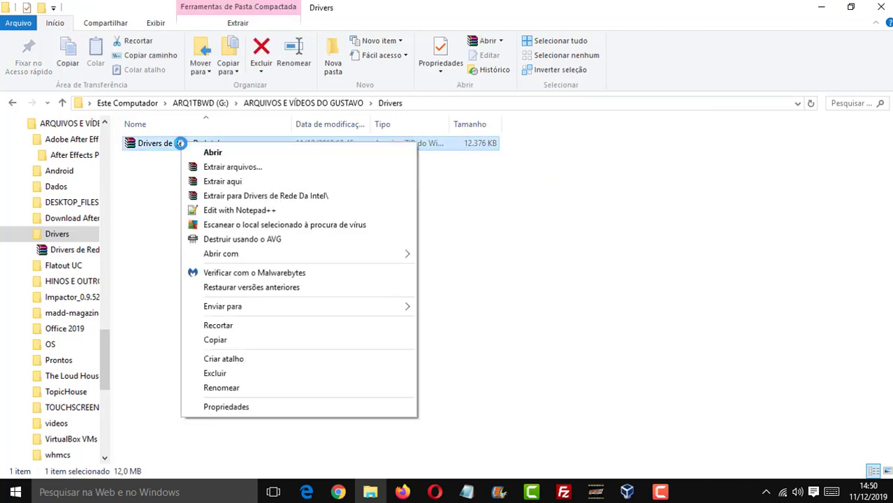
pyautogui.click(231, 340)
pyautogui.click(329, 245)
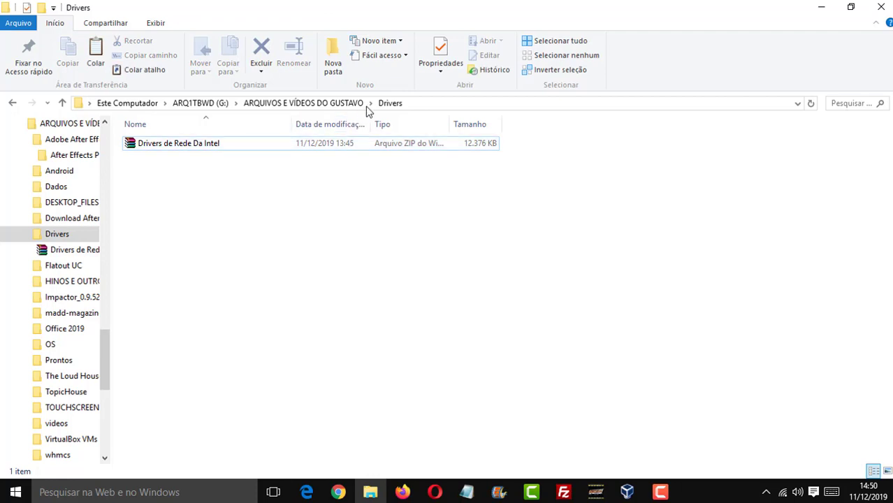
# Go up to the folder containing Drivers on drive G: and create a new folder there
pyautogui.click(309, 104)
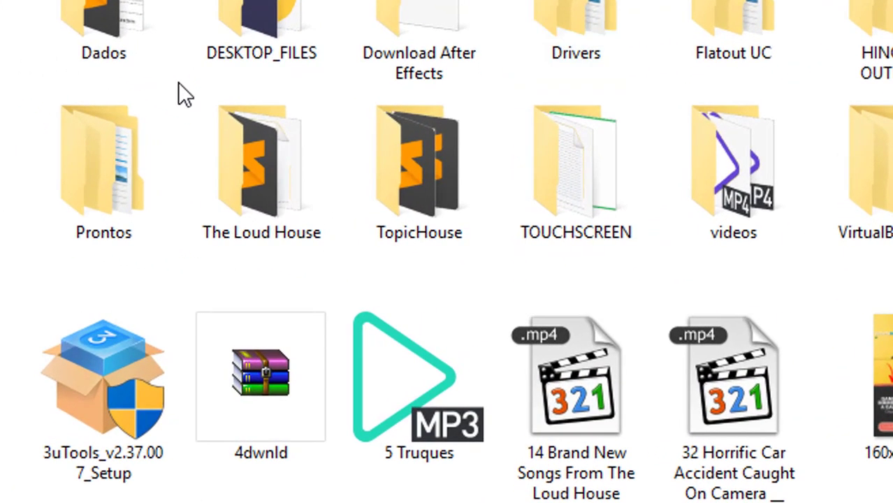
pyautogui.rightClick(178, 82)
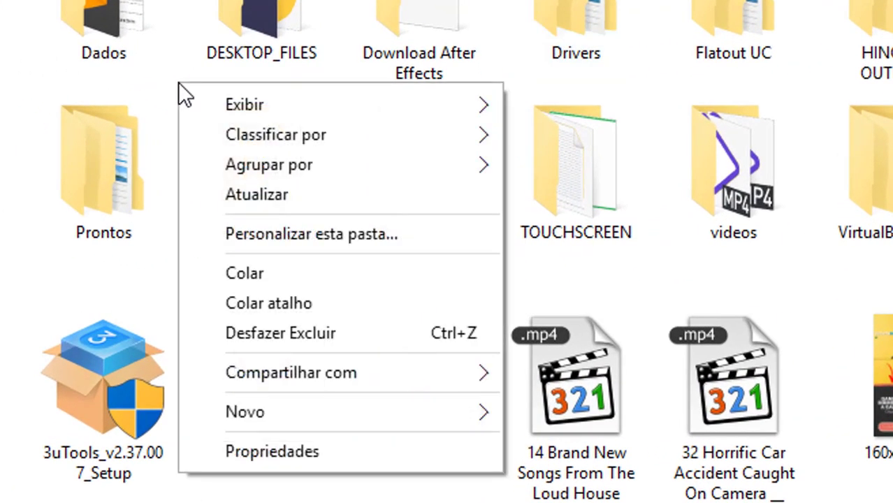
pyautogui.moveTo(347, 426)
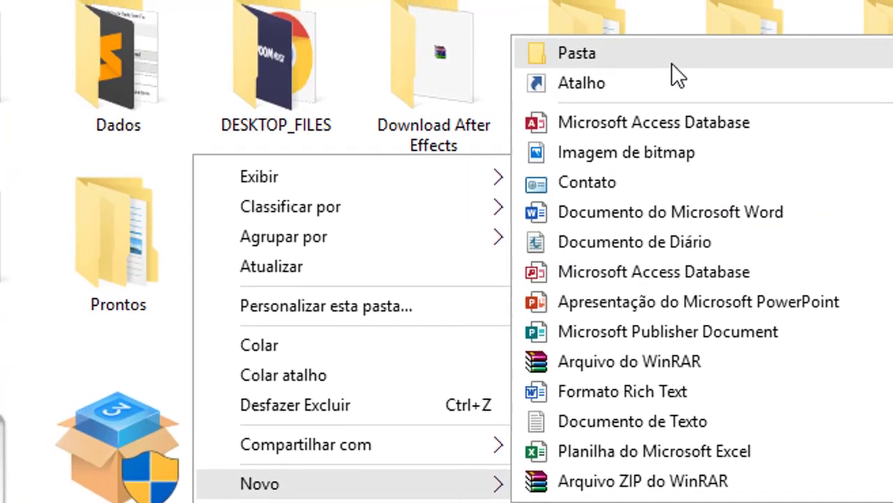
pyautogui.click(670, 63)
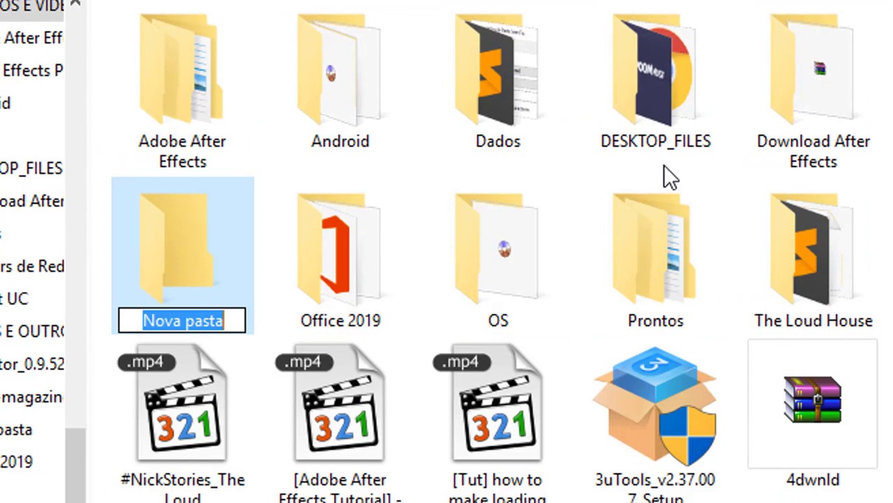
# Name the new folder XP_Drivers
pyautogui.write('X')
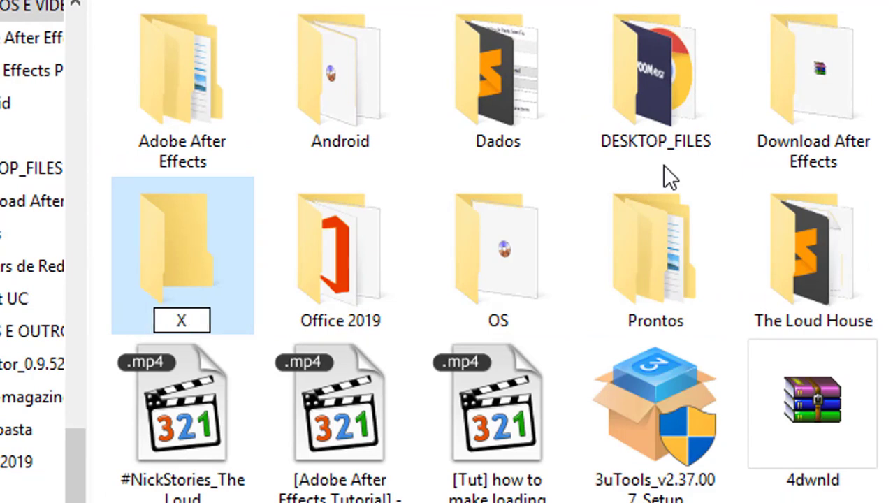
pyautogui.write('P')
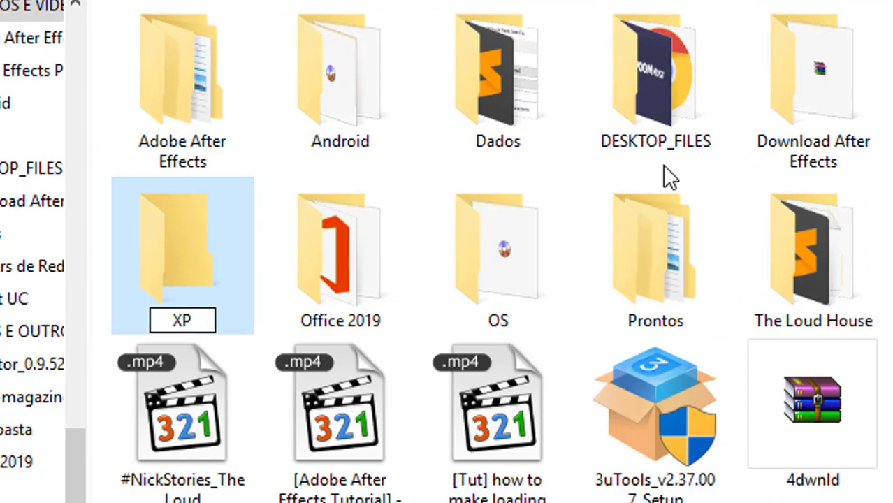
pyautogui.write('---_')
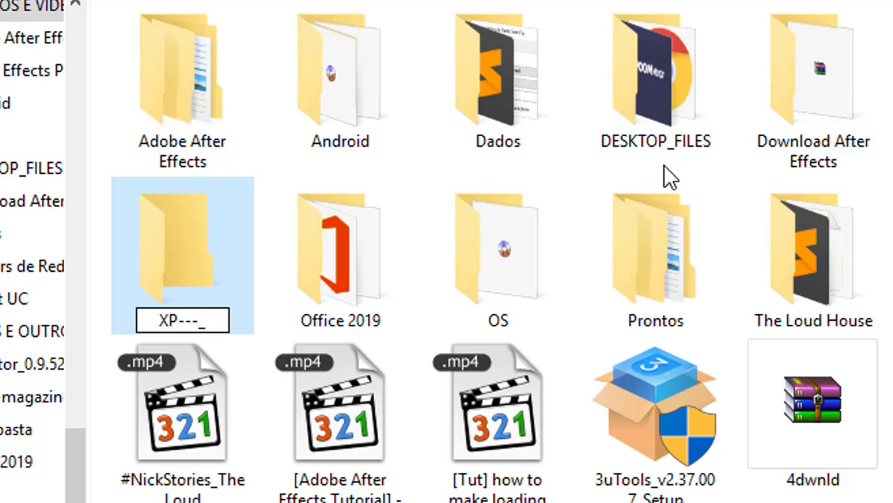
pyautogui.press('Left')
pyautogui.press('BackSpace')
pyautogui.press('BackSpace')
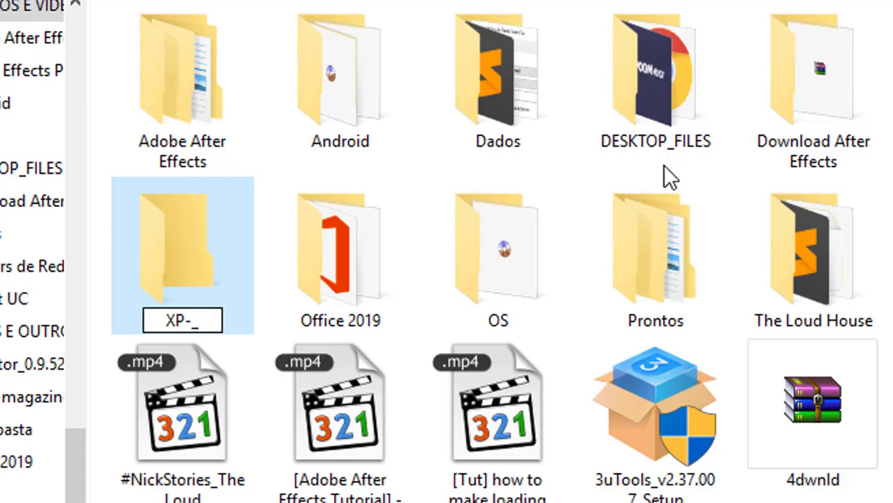
pyautogui.press('BackSpace')
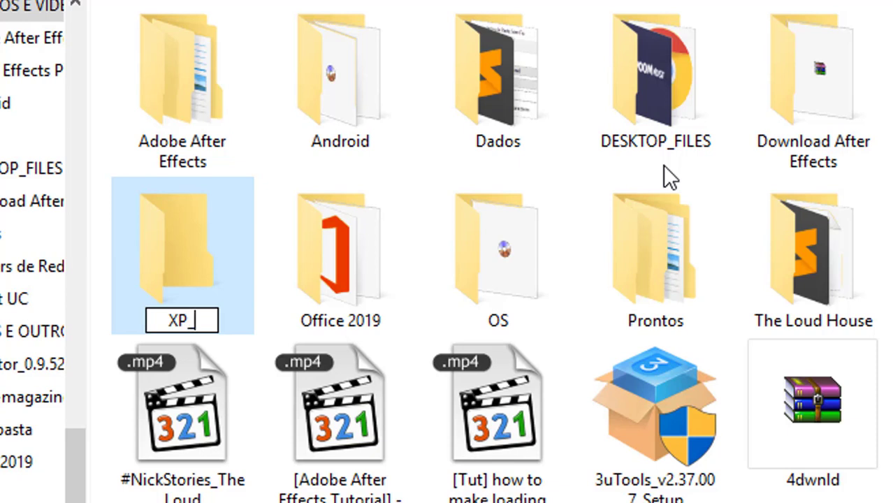
pyautogui.write('Driers')
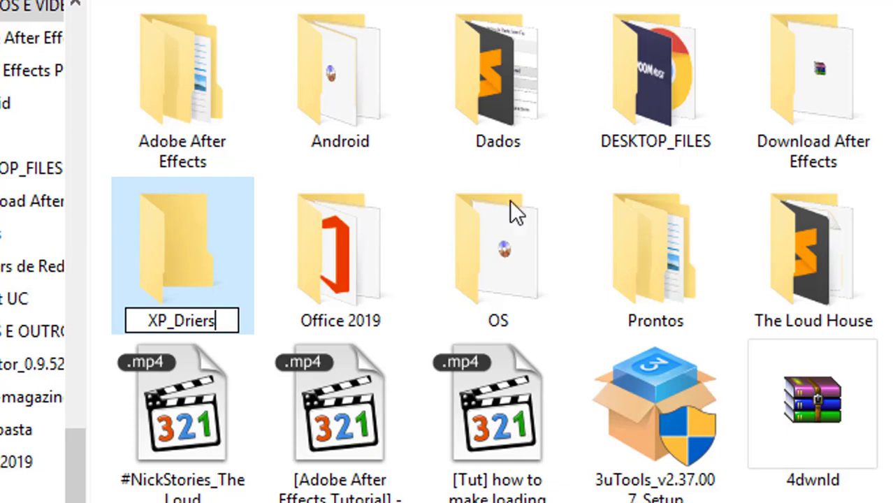
pyautogui.click(195, 326)
pyautogui.write('v')
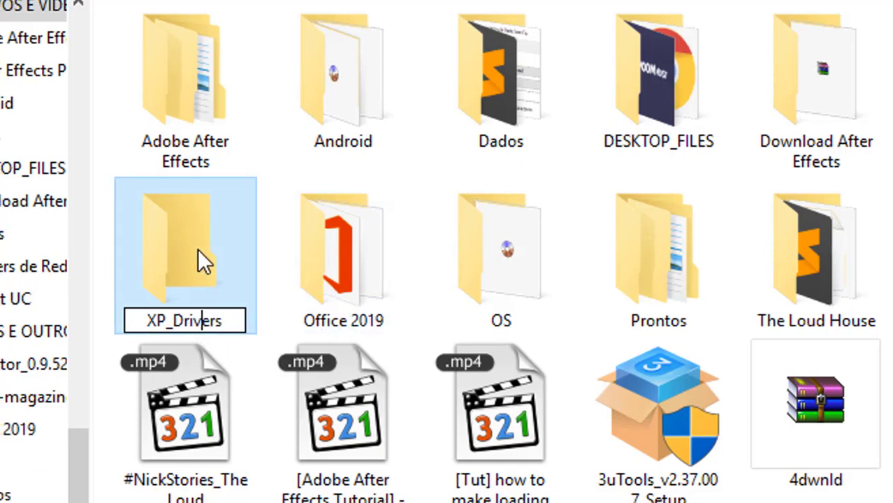
pyautogui.press('Return')
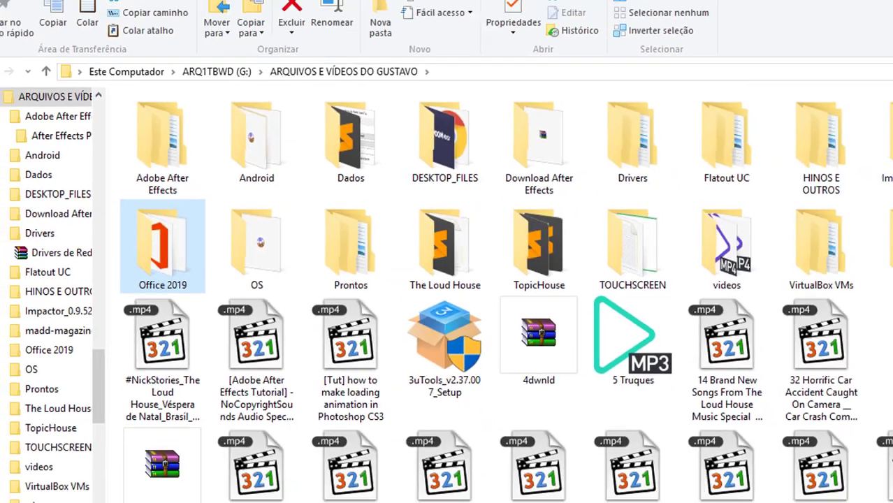
# Open the XP_Drivers folder and paste the copied Drivers de Rede Da Intel archive into it
pyautogui.doubleClick(845, 242)
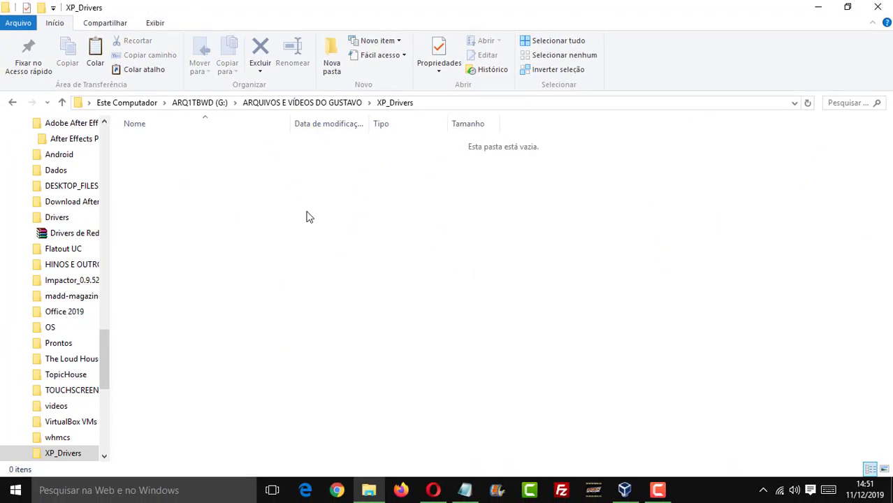
pyautogui.rightClick(301, 183)
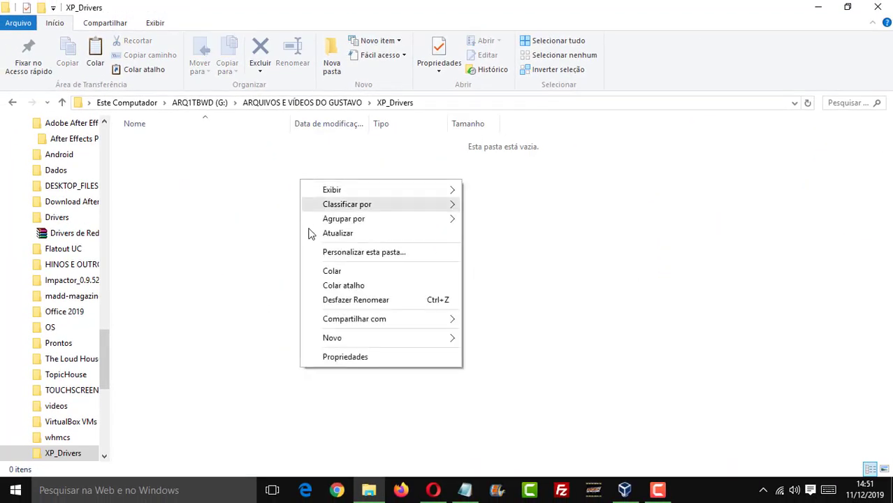
pyautogui.click(337, 273)
pyautogui.click(283, 228)
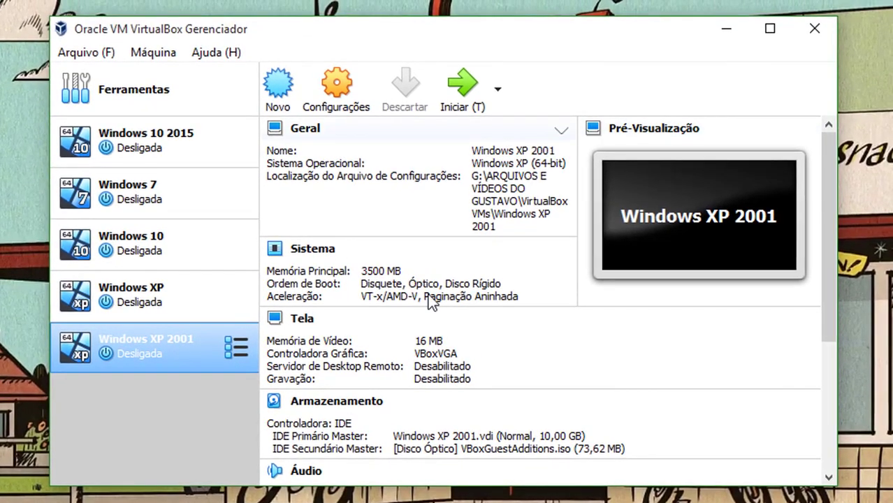
# Open the Windows XP 2001 machine's settings in VirtualBox Manager and begin adding a shared folder
pyautogui.rightClick(138, 353)
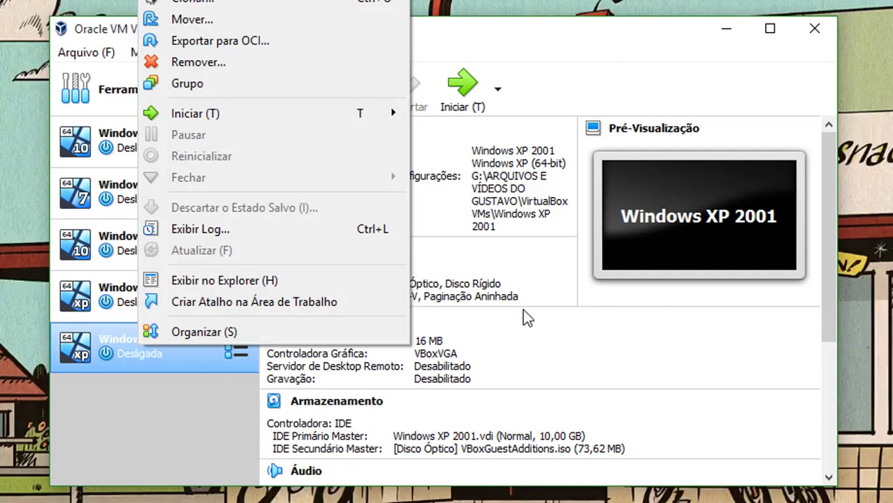
pyautogui.press('Escape')
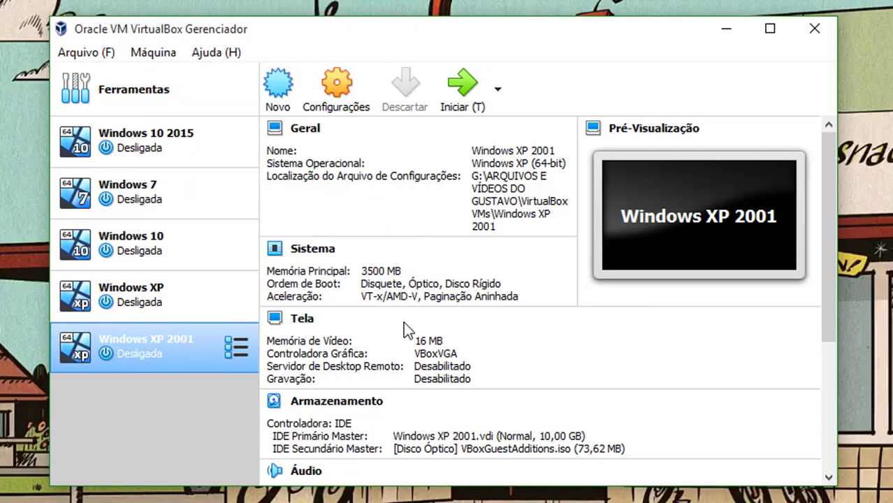
pyautogui.hotkey('ctrl', 's')
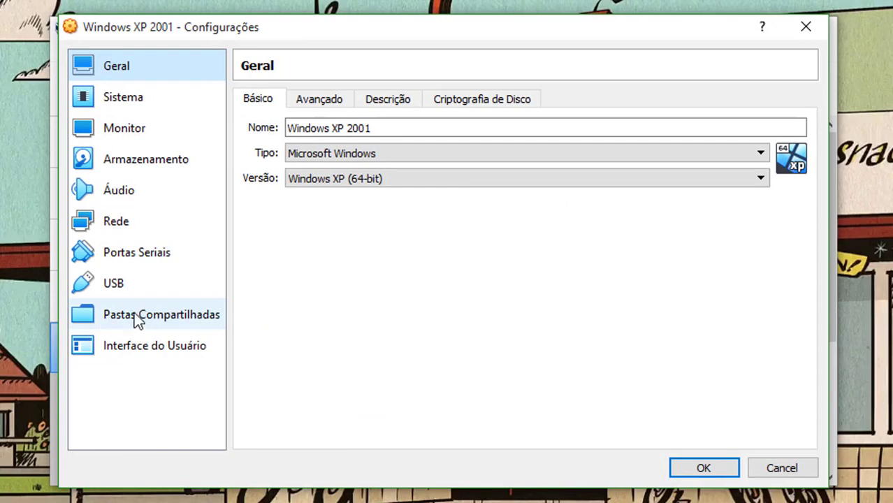
pyautogui.click(110, 320)
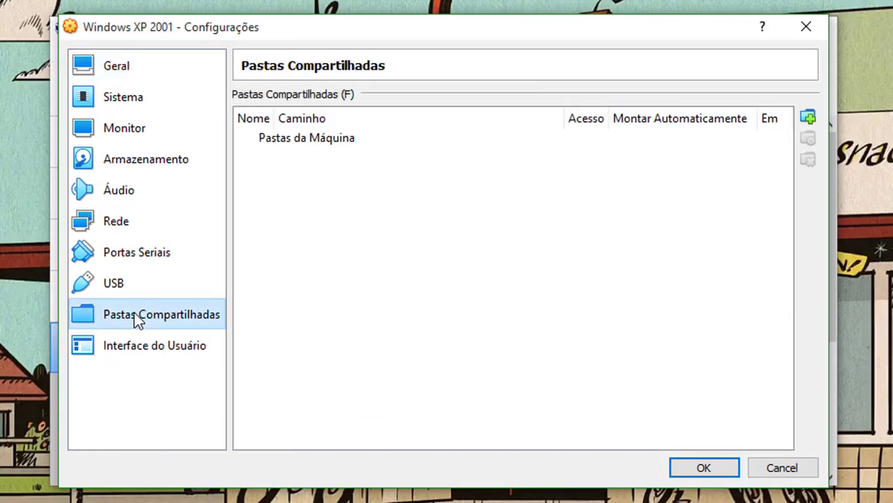
pyautogui.click(808, 117)
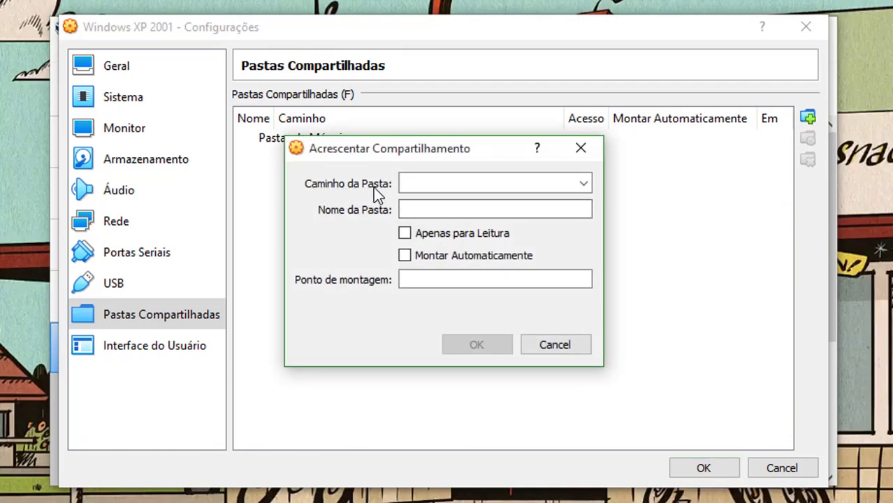
# Browse drive G: for the shared folder's path and select the XP_Drivers folder
pyautogui.click(584, 183)
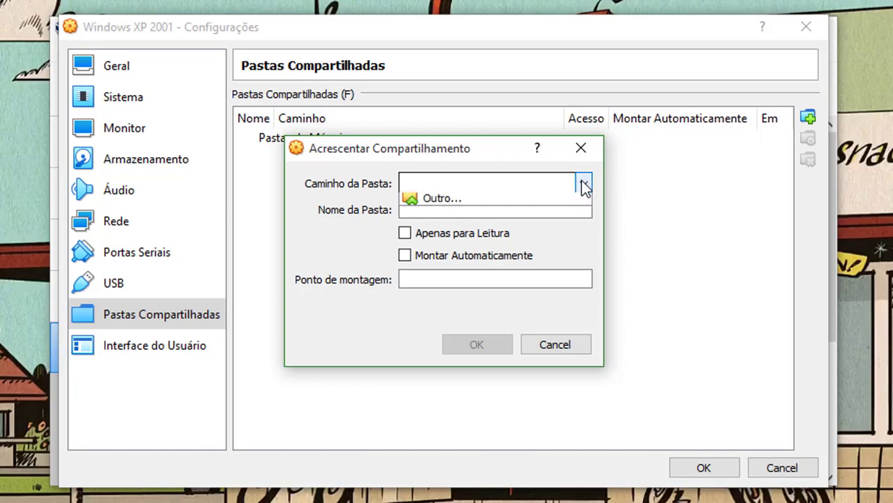
pyautogui.click(435, 215)
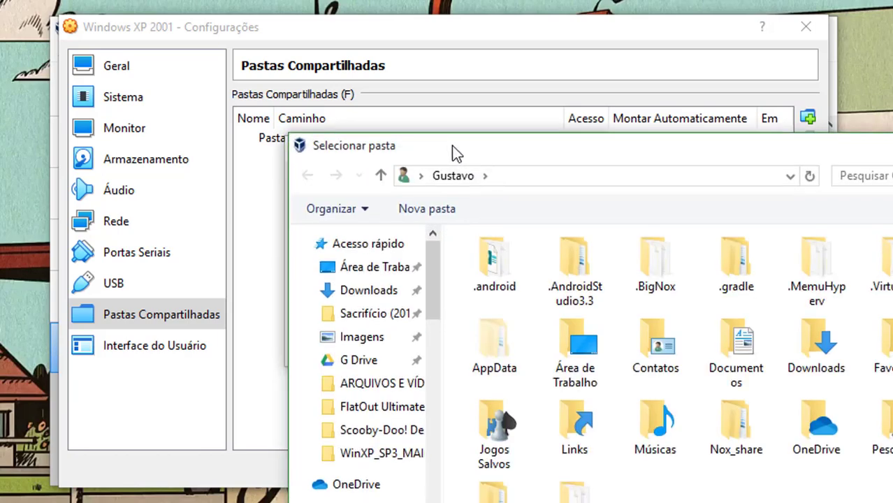
pyautogui.moveTo(452, 145); pyautogui.dragTo(275, 9)
pyautogui.click(222, 242)
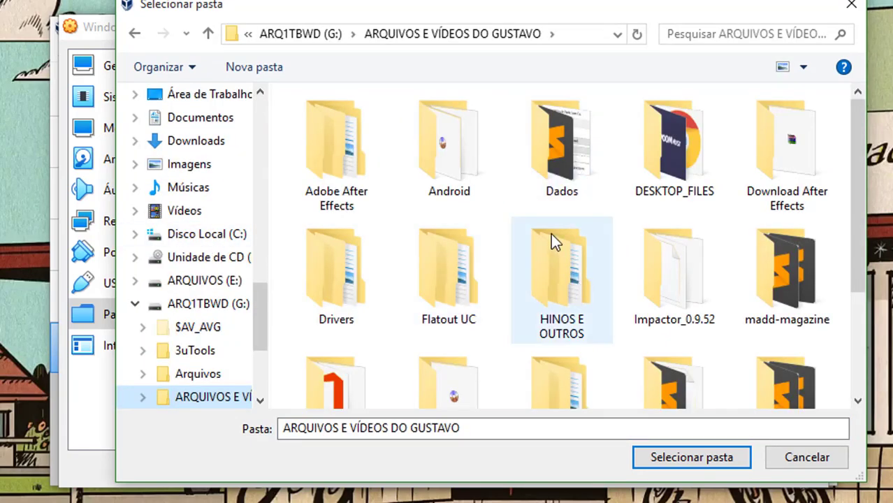
pyautogui.scroll(-1, 568, 232)
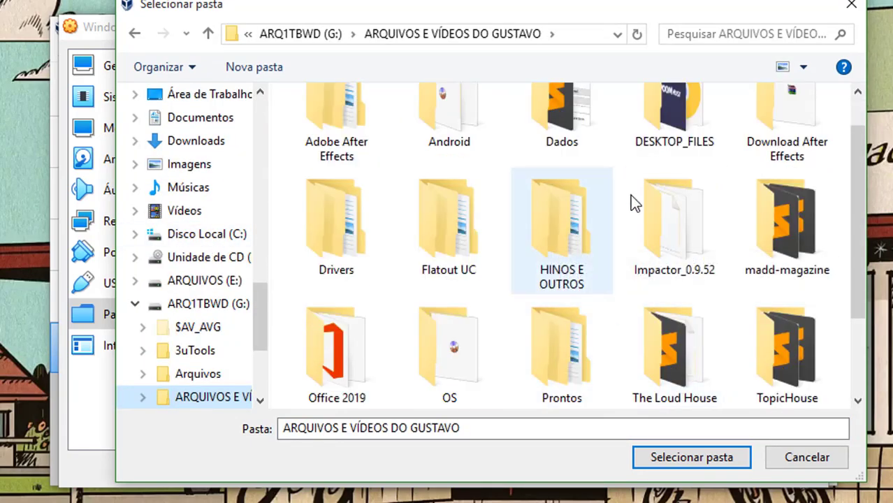
pyautogui.scroll(1, 630, 195)
pyautogui.scroll(-3, 548, 196)
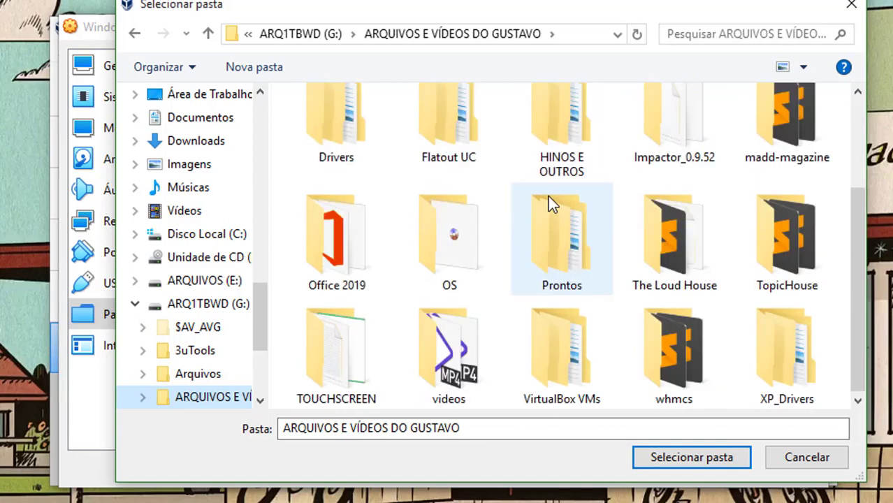
pyautogui.click(788, 331)
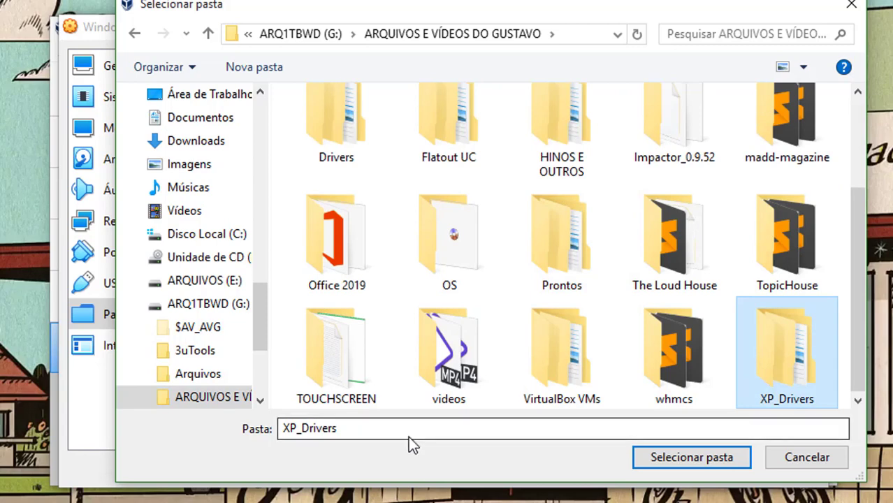
pyautogui.click(687, 459)
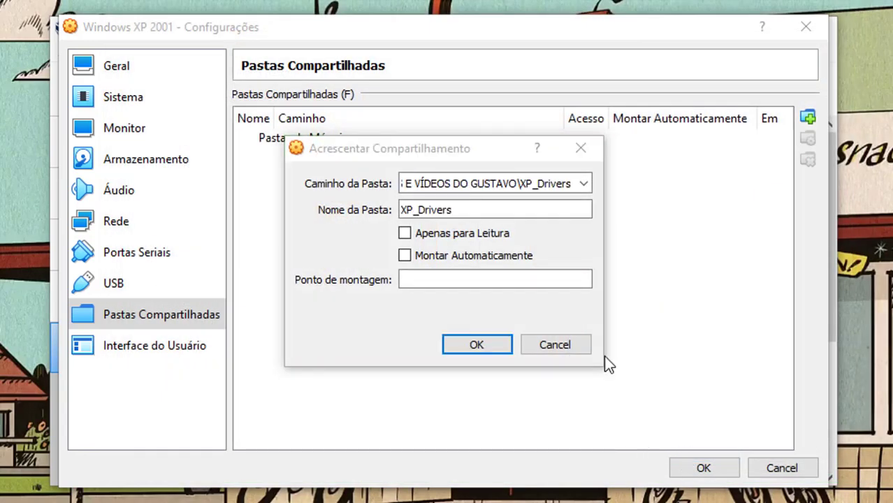
# Make the XP_Drivers share read-only and mounted automatically, add it, and save the machine settings
pyautogui.click(405, 236)
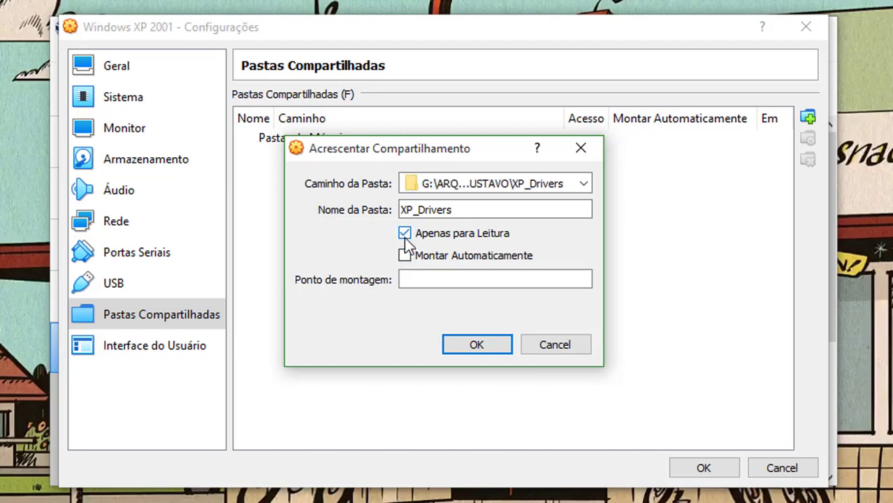
pyautogui.click(412, 256)
pyautogui.click(404, 232)
pyautogui.click(404, 233)
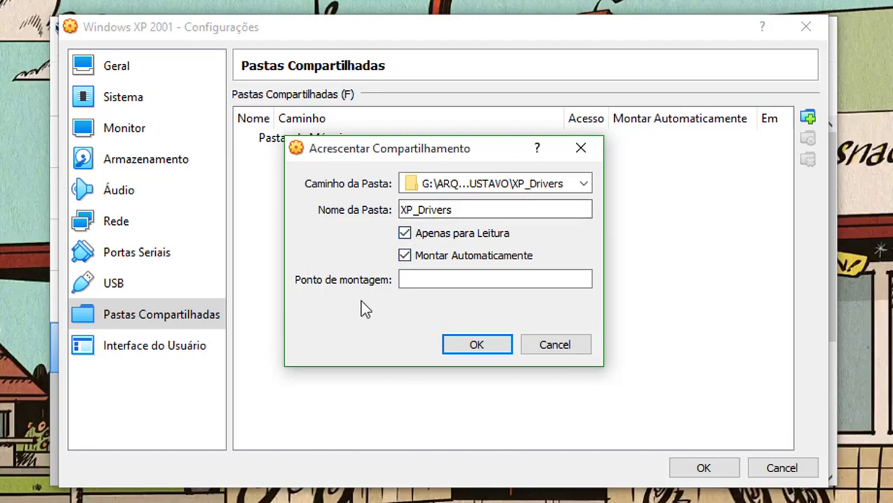
pyautogui.click(461, 340)
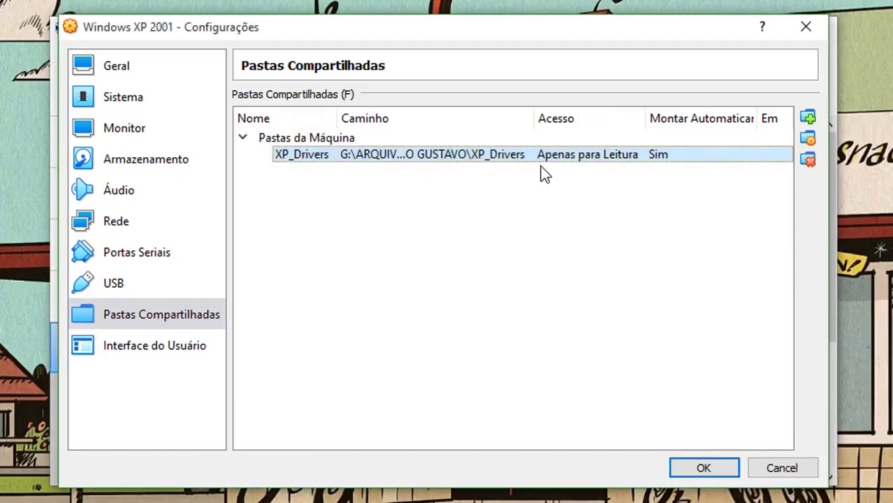
pyautogui.click(704, 469)
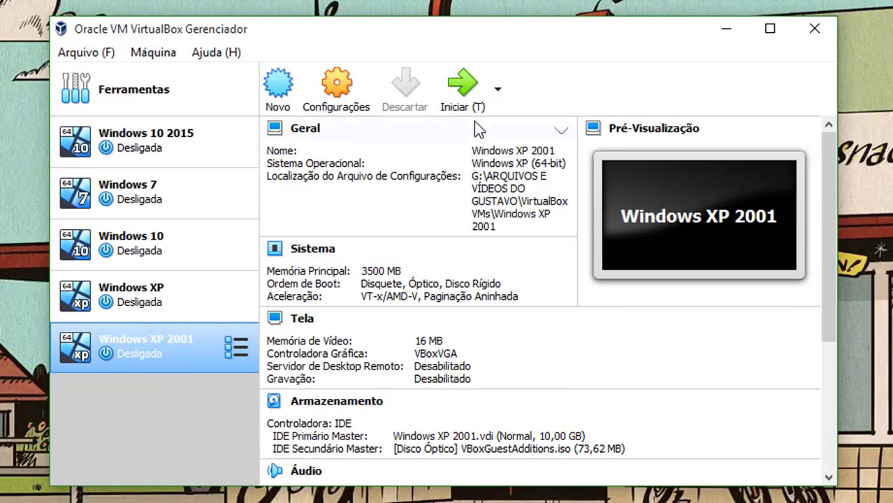
# Start the Windows XP 2001 machine and accept switching to full-screen mode
pyautogui.click(465, 93)
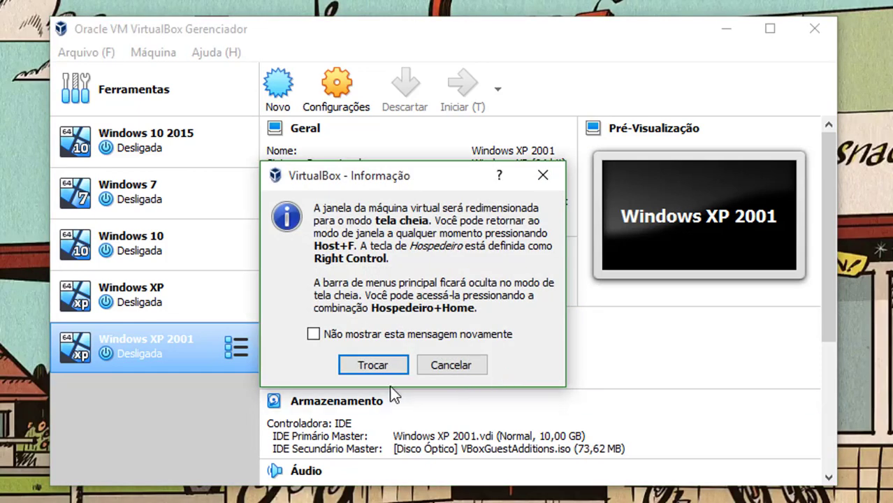
pyautogui.click(355, 365)
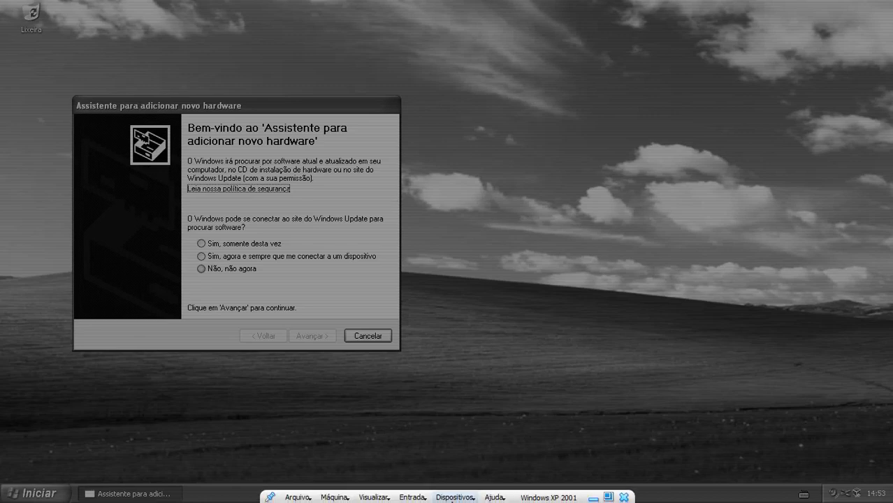
# Resume the paused virtual machine and cancel the wizard for adding new hardware in Windows XP
pyautogui.click(336, 494)
pyautogui.click(353, 466)
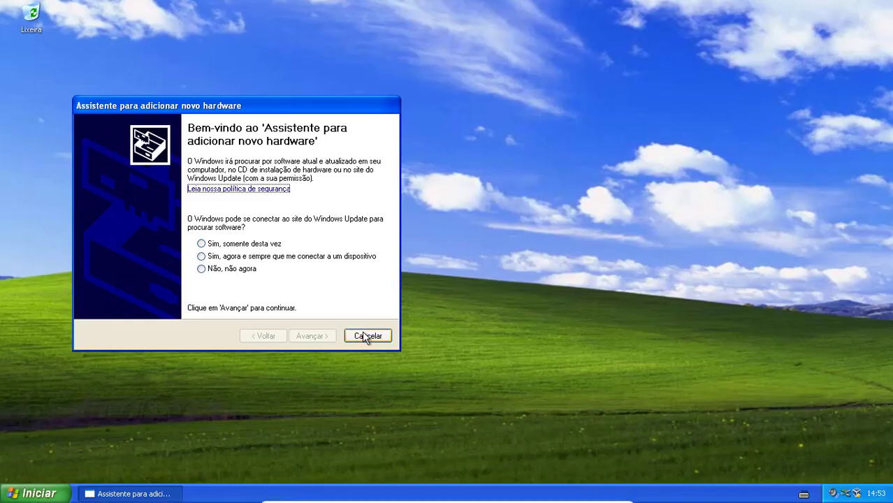
pyautogui.click(366, 336)
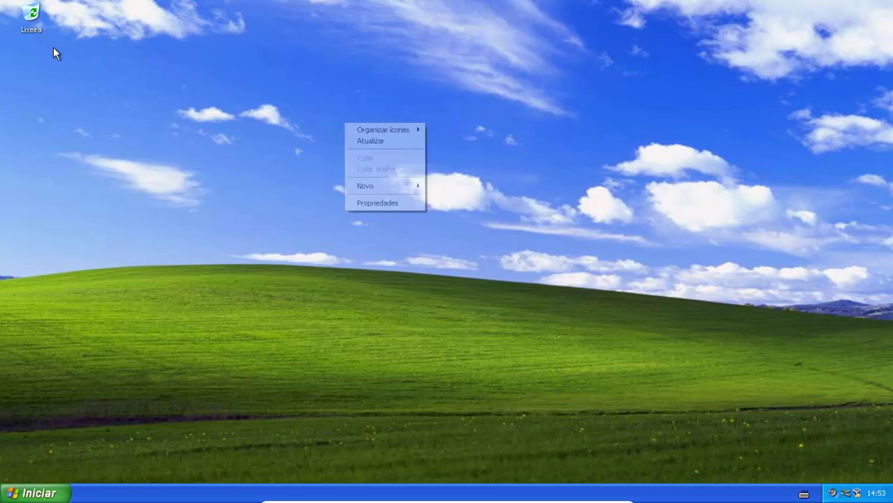
pyautogui.click(352, 141)
pyautogui.rightClick(313, 131)
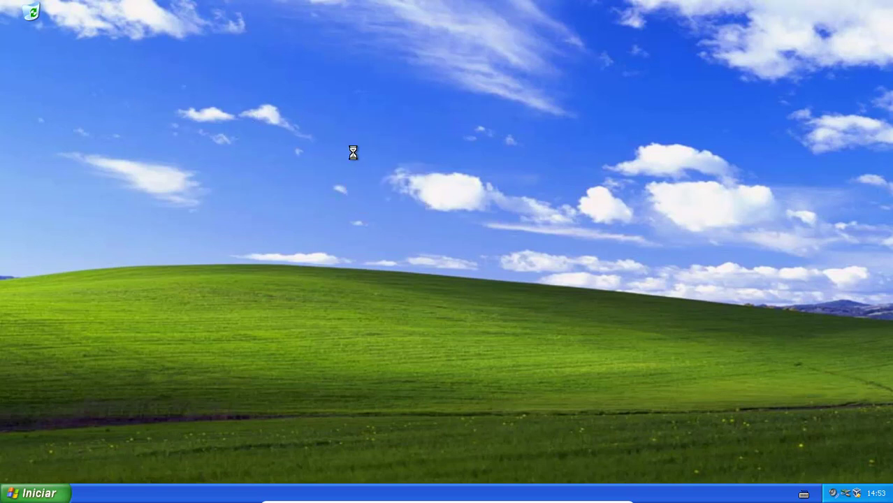
pyautogui.click(354, 149)
pyautogui.rightClick(354, 151)
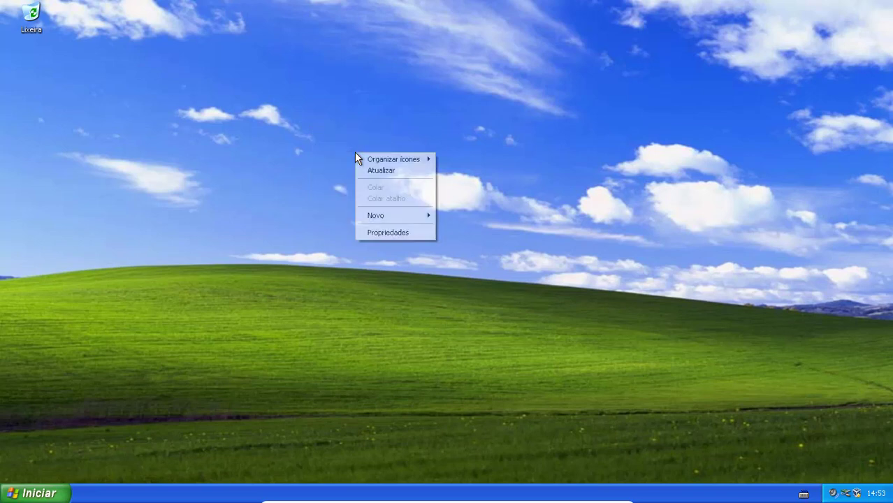
pyautogui.click(369, 169)
pyautogui.rightClick(414, 176)
pyautogui.click(429, 194)
pyautogui.rightClick(427, 199)
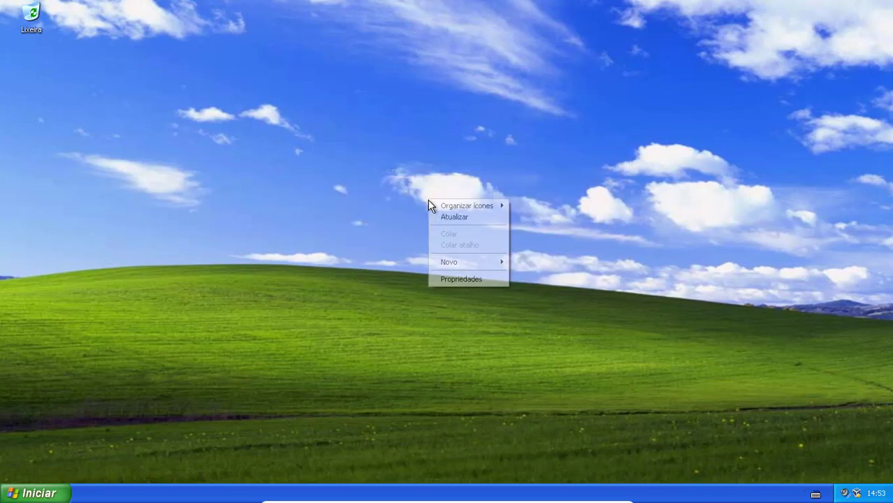
pyautogui.click(451, 218)
pyautogui.rightClick(506, 212)
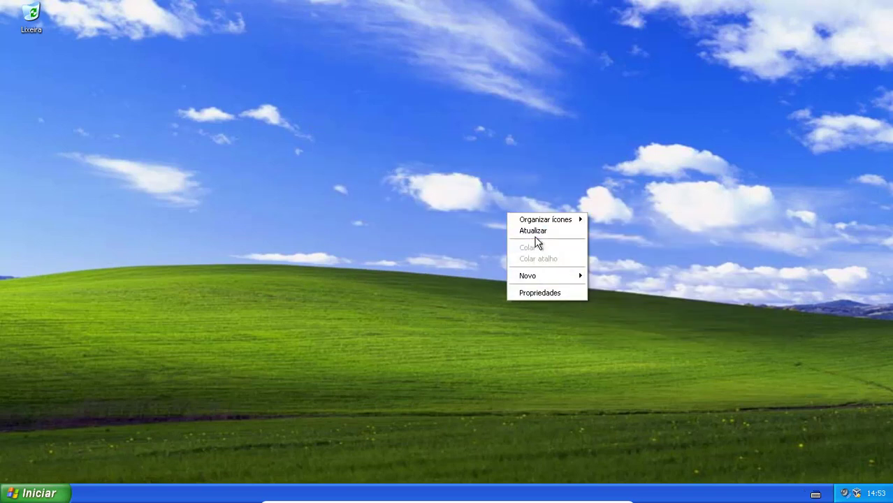
pyautogui.click(531, 230)
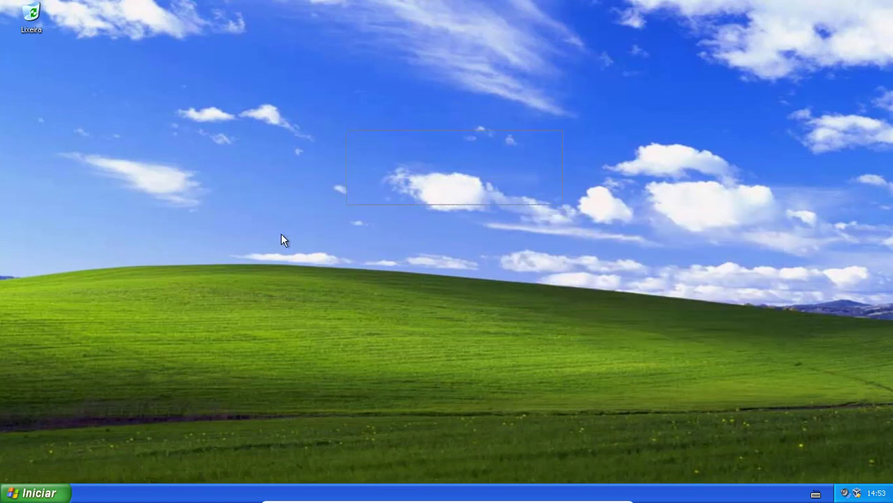
pyautogui.click(59, 492)
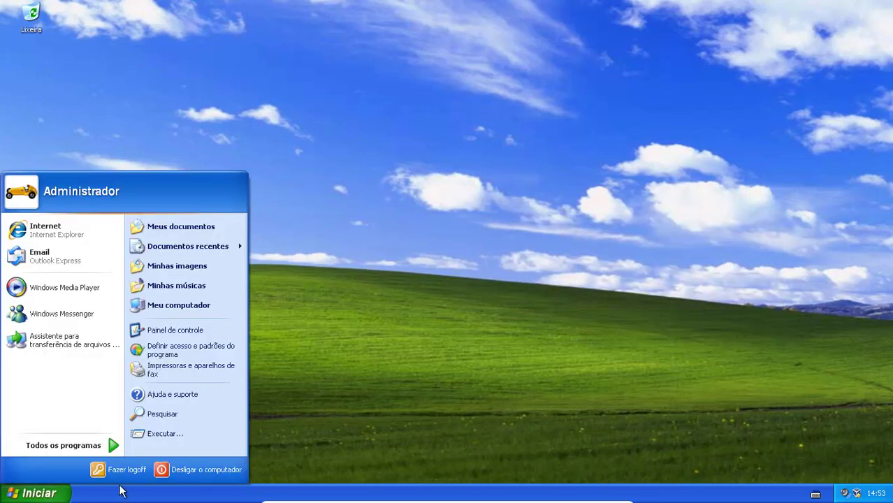
pyautogui.click(410, 328)
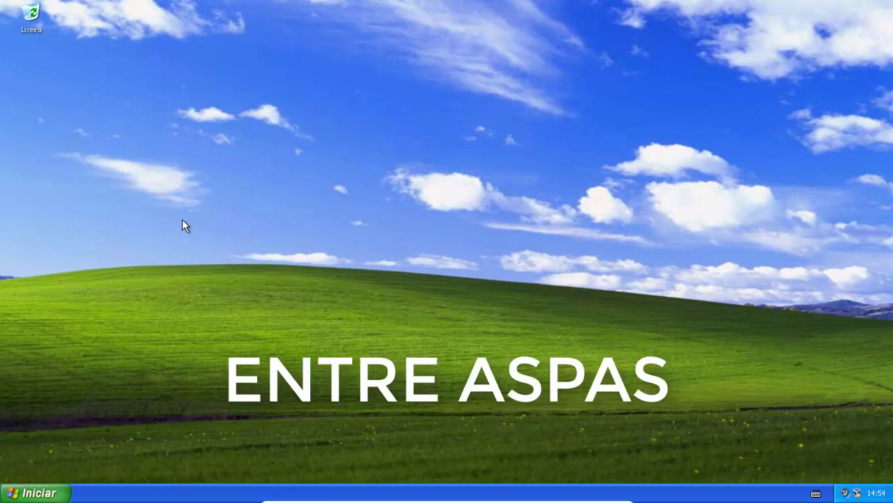
# Show the Meu computador icon on the Windows XP desktop
pyautogui.click(40, 493)
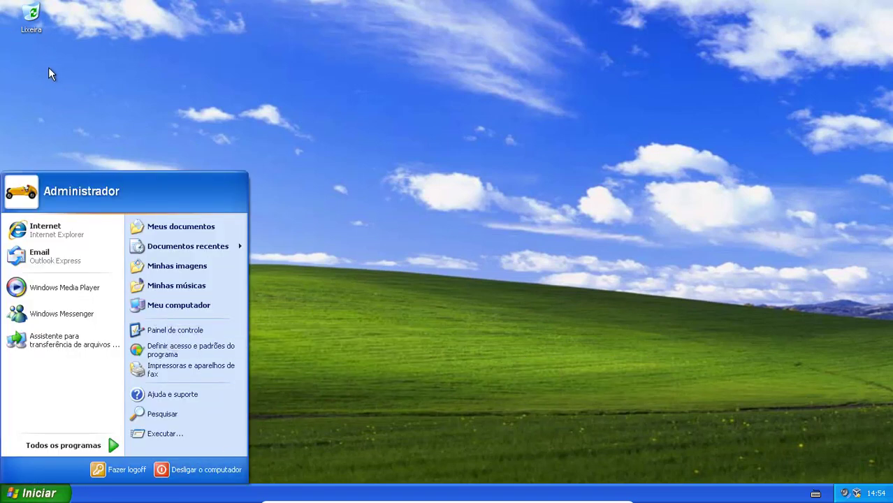
pyautogui.rightClick(176, 307)
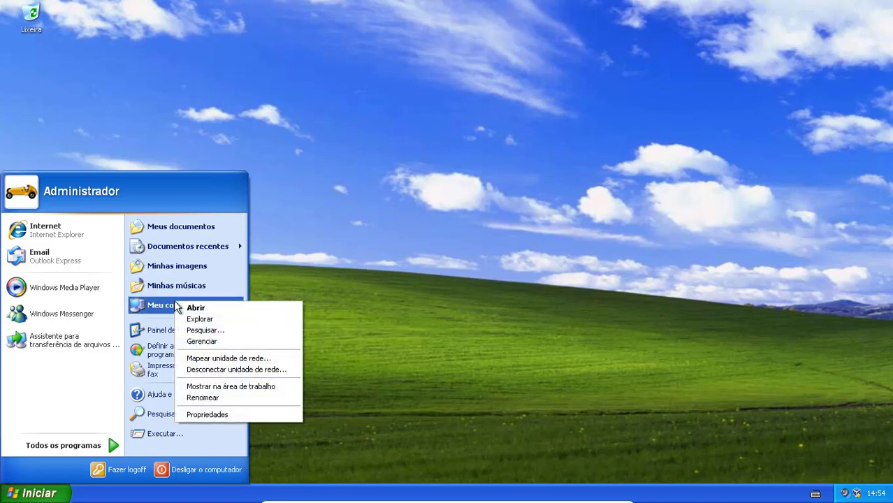
pyautogui.click(247, 388)
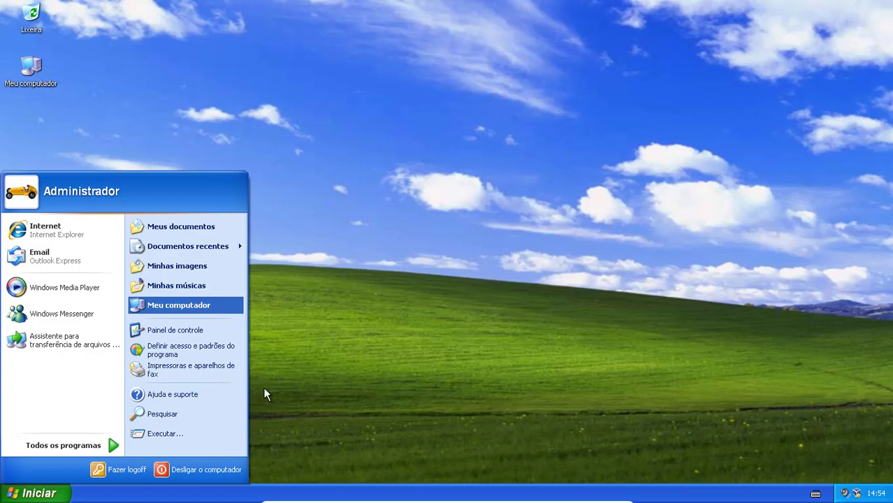
pyautogui.click(394, 298)
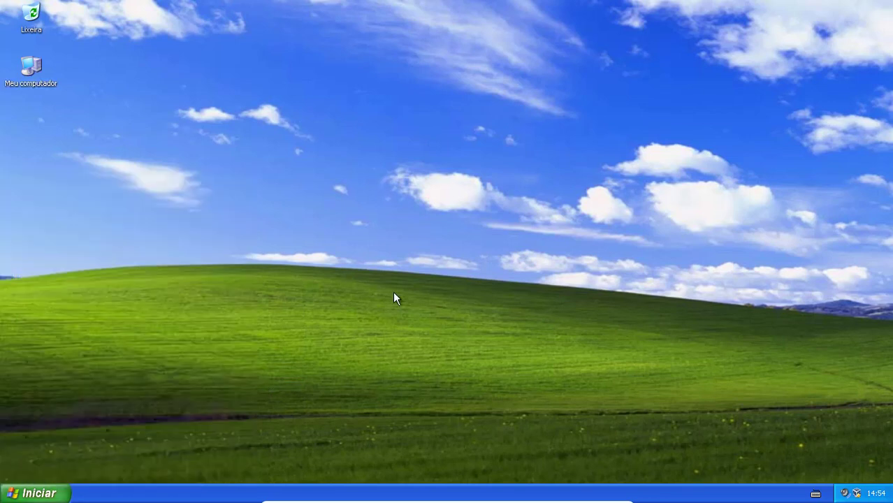
# Open Meu computador in a maximized window and browse the XP_Drivers network drive (Z:)
pyautogui.doubleClick(32, 70)
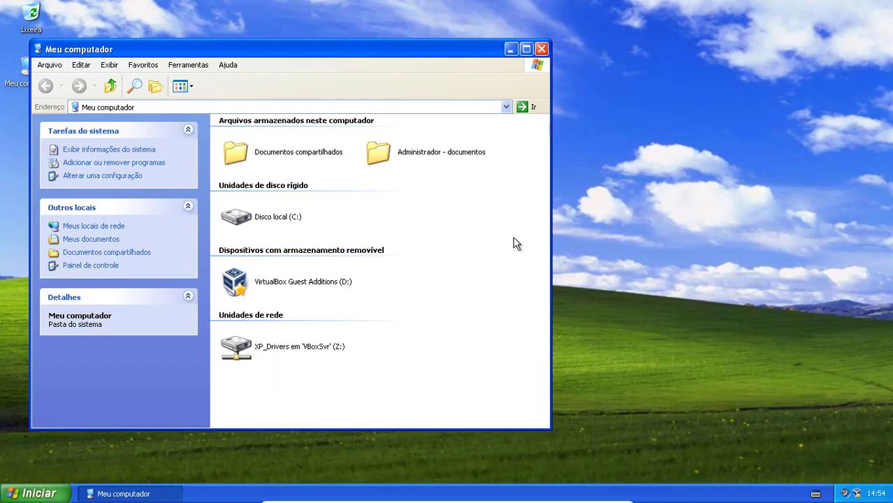
pyautogui.click(526, 49)
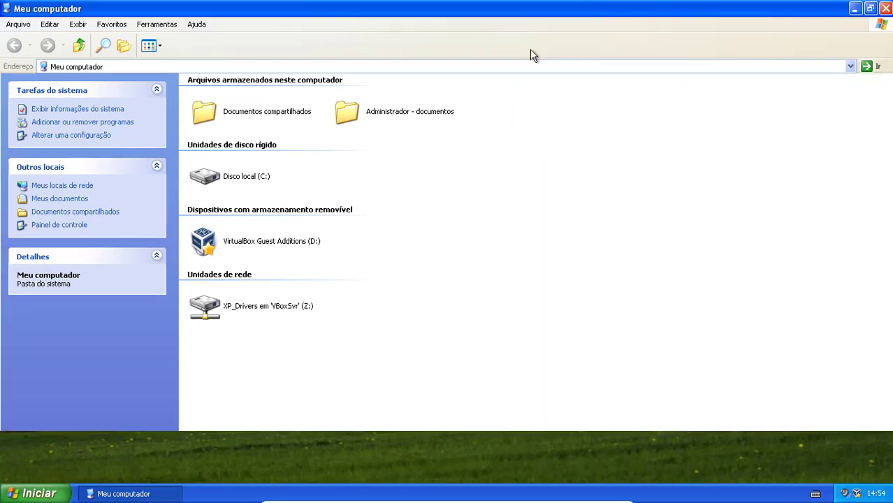
pyautogui.doubleClick(255, 309)
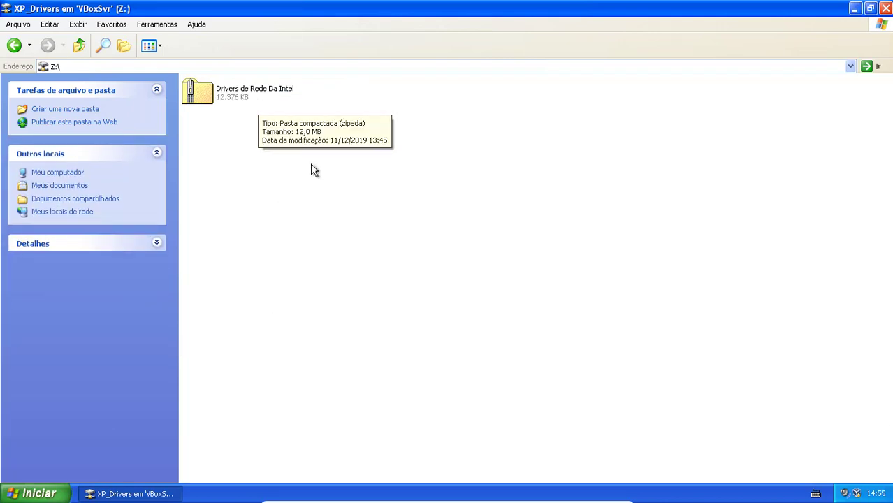
pyautogui.moveTo(235, 98)
pyautogui.mouseDown()
pyautogui.moveTo(623, 248)
pyautogui.moveTo(785, 283)
pyautogui.moveTo(795, 96)
pyautogui.moveTo(722, 123)
pyautogui.moveTo(417, 383)
pyautogui.moveTo(168, 93)
pyautogui.moveTo(222, 93)
pyautogui.mouseUp()
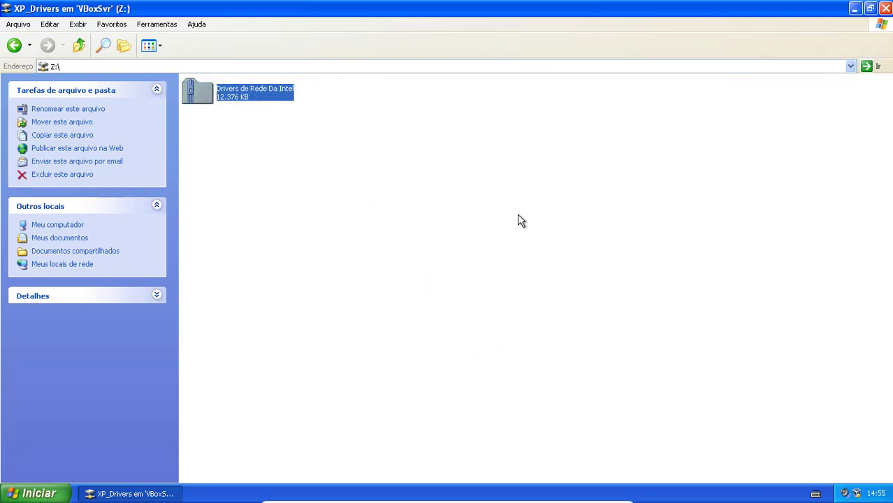
pyautogui.click(520, 219)
# Copy the Drivers de Rede Da Intel archive from the shared drive to the desktop and close the drive's window
pyautogui.click(869, 7)
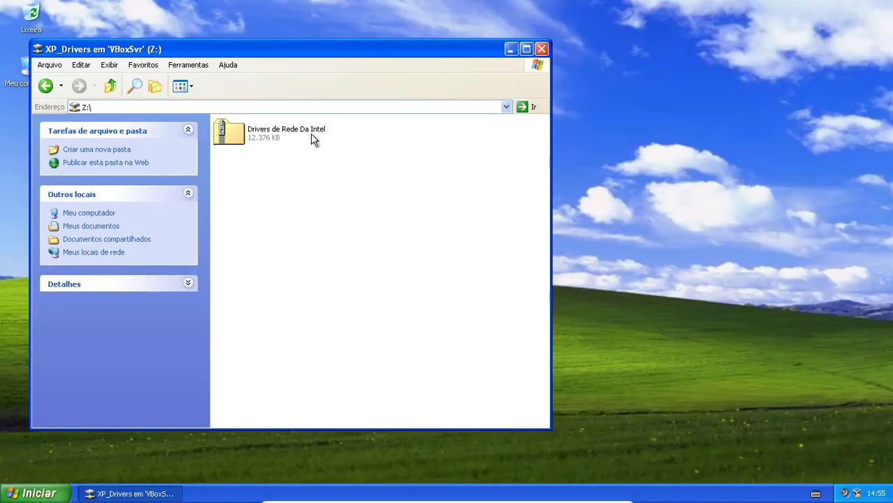
pyautogui.moveTo(270, 58); pyautogui.dragTo(475, 40)
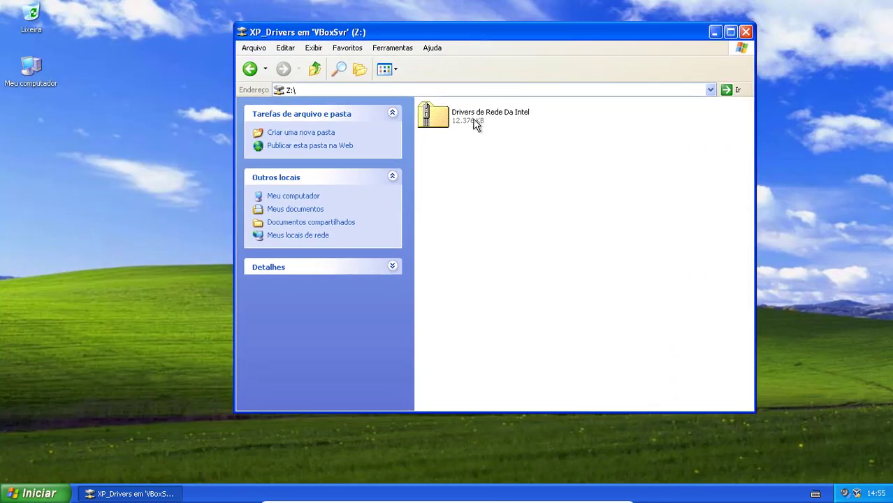
pyautogui.moveTo(474, 124); pyautogui.dragTo(51, 152)
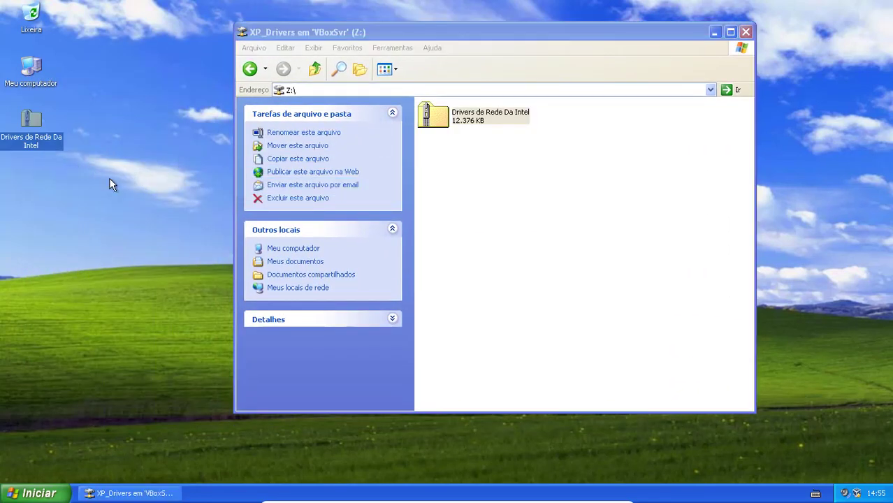
pyautogui.click(675, 122)
pyautogui.click(745, 32)
pyautogui.moveTo(592, 136); pyautogui.dragTo(346, 235)
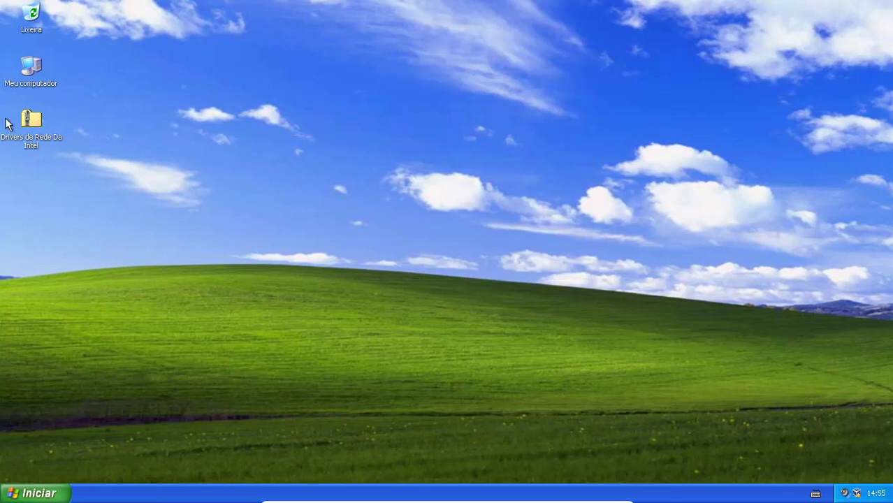
# Extract the Drivers de Rede Da Intel archive into the default desktop folder and show the extracted files
pyautogui.rightClick(27, 117)
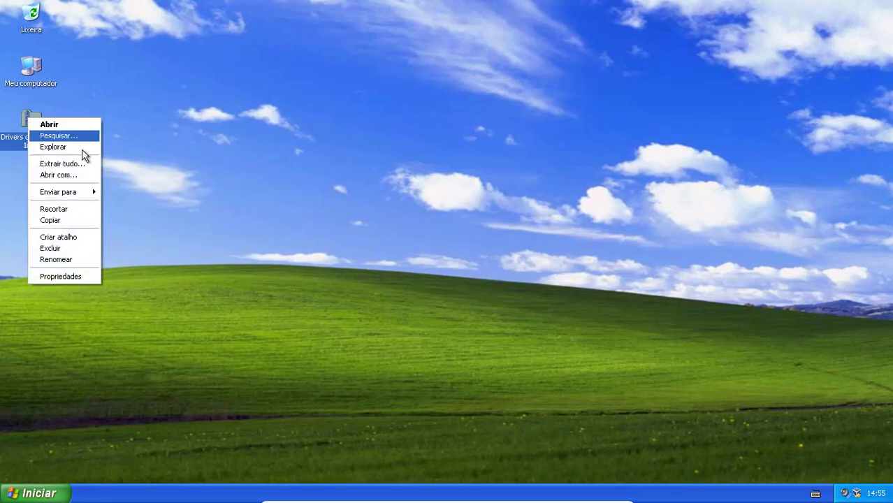
pyautogui.click(77, 168)
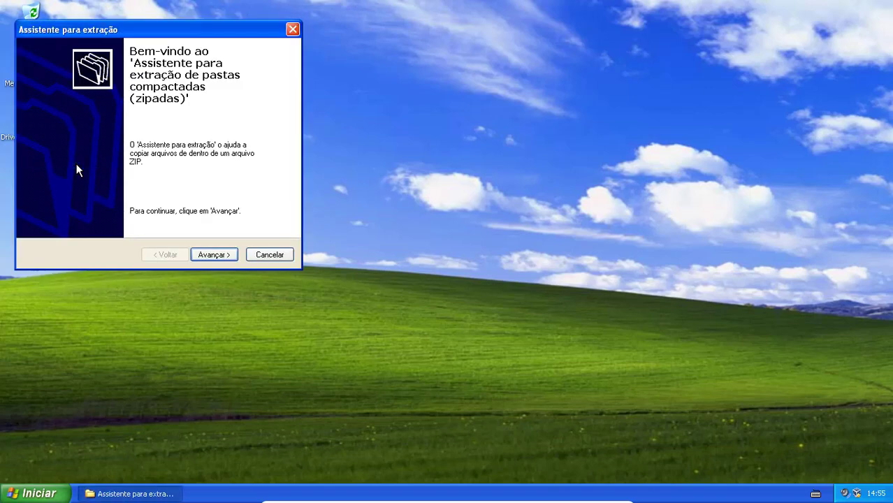
pyautogui.moveTo(88, 42); pyautogui.dragTo(334, 111)
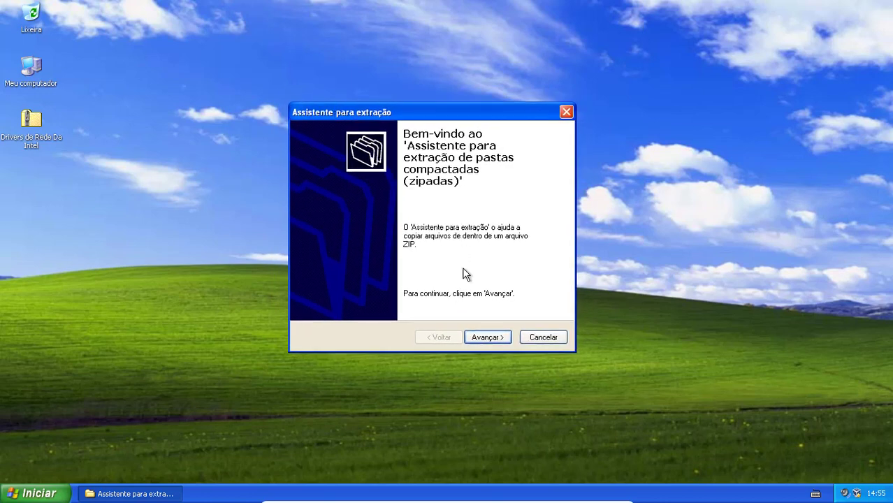
pyautogui.click(489, 337)
pyautogui.click(493, 337)
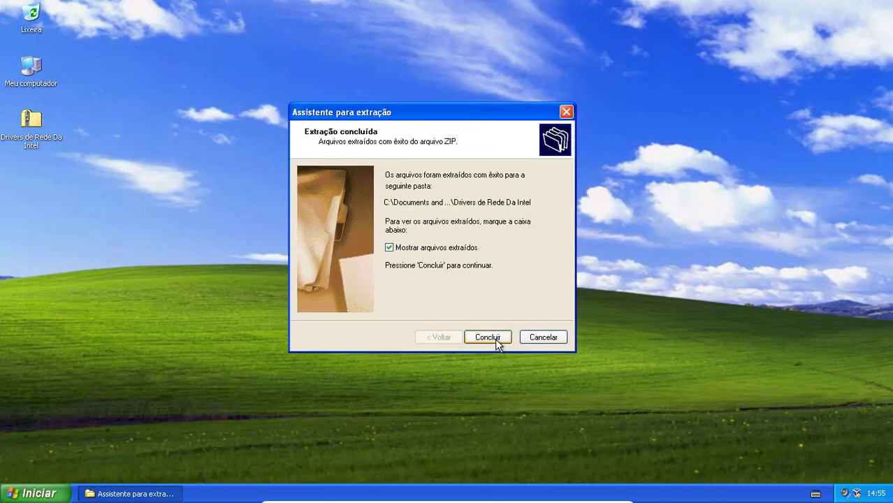
pyautogui.click(489, 337)
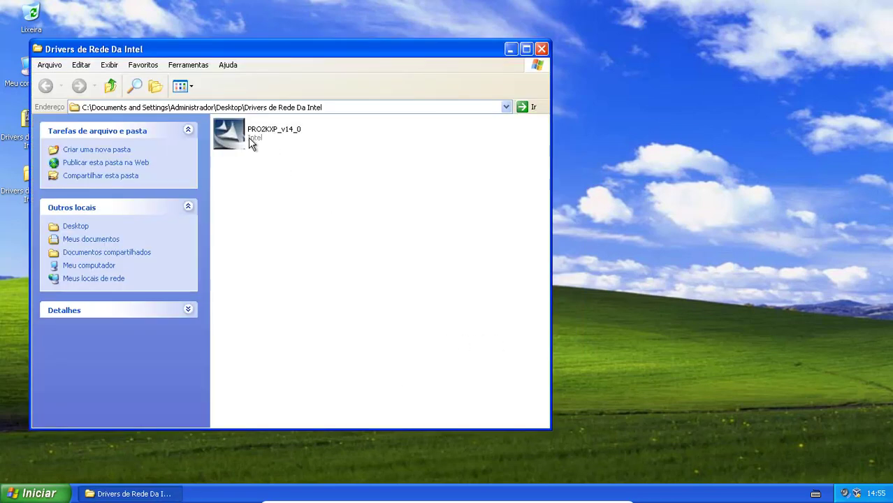
# Run the PRO2KXP_v14_0 installer and accept the Intel software licence agreement
pyautogui.doubleClick(248, 131)
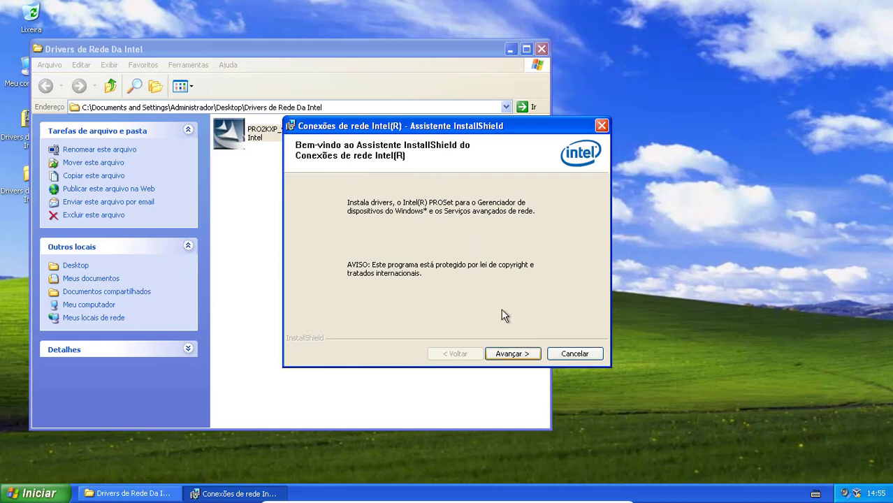
pyautogui.click(507, 355)
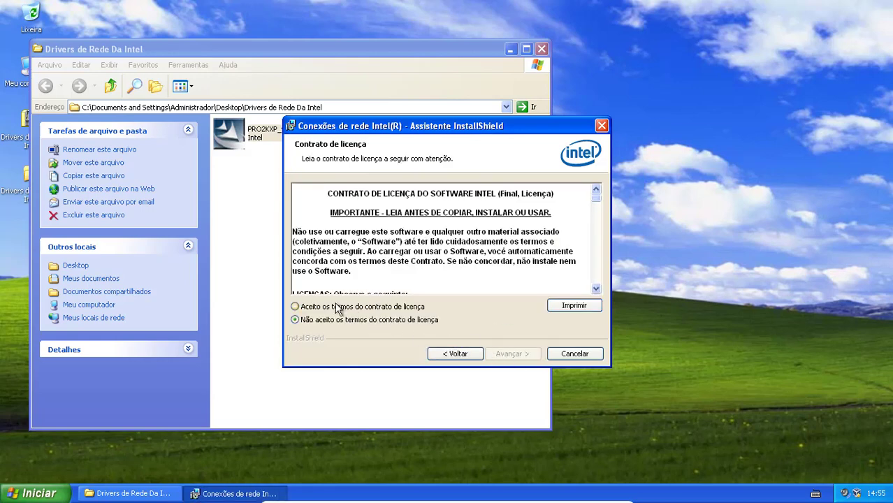
pyautogui.click(305, 309)
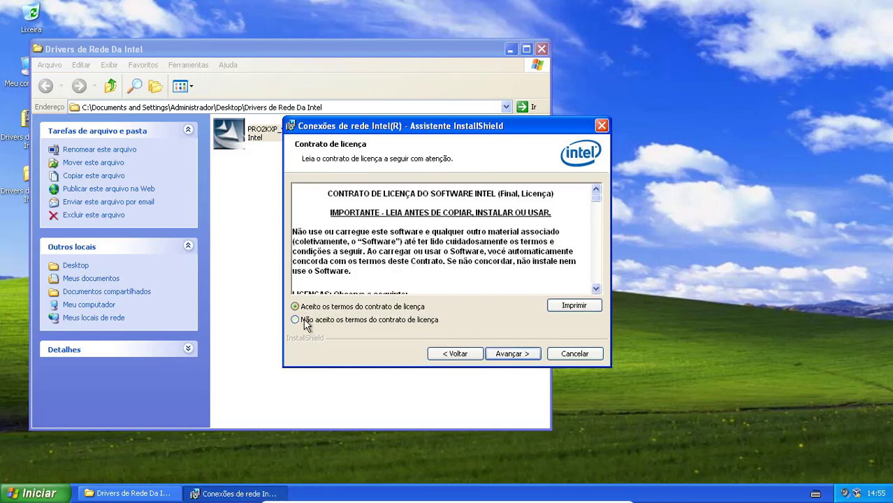
pyautogui.click(517, 360)
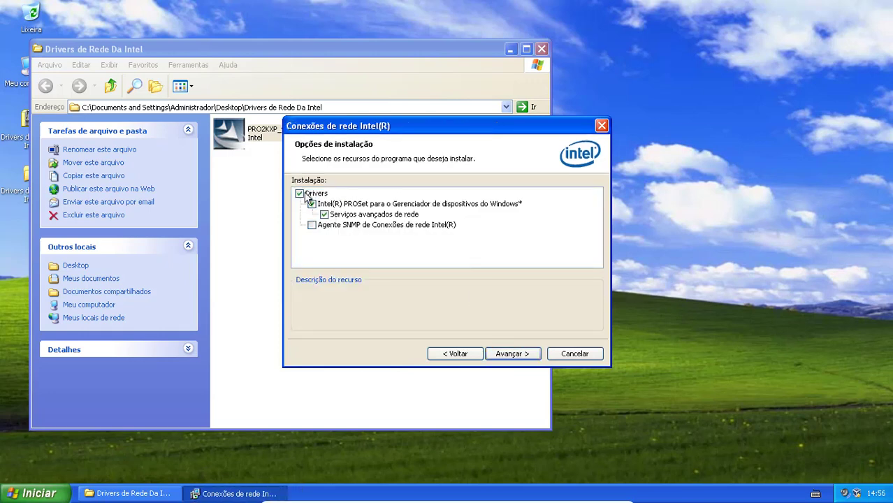
# Install the Intel network drivers with the default components, finish the wizard, and close the extracted folder
pyautogui.click(529, 357)
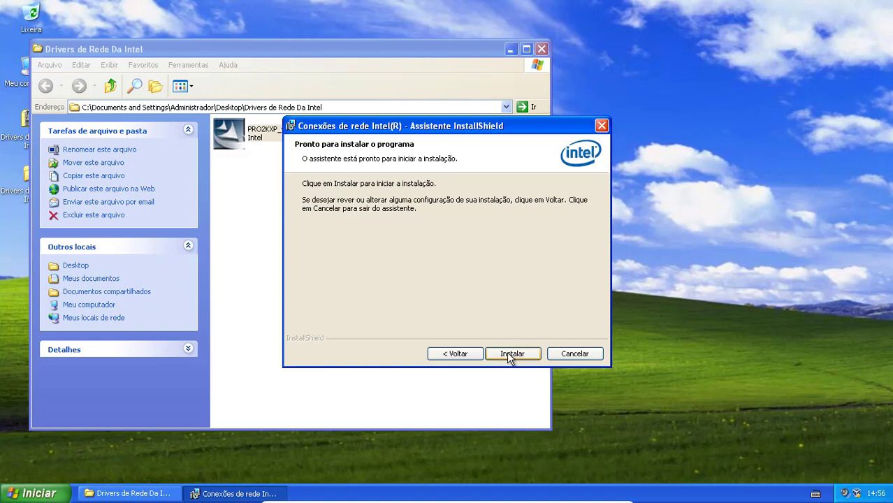
pyautogui.click(510, 355)
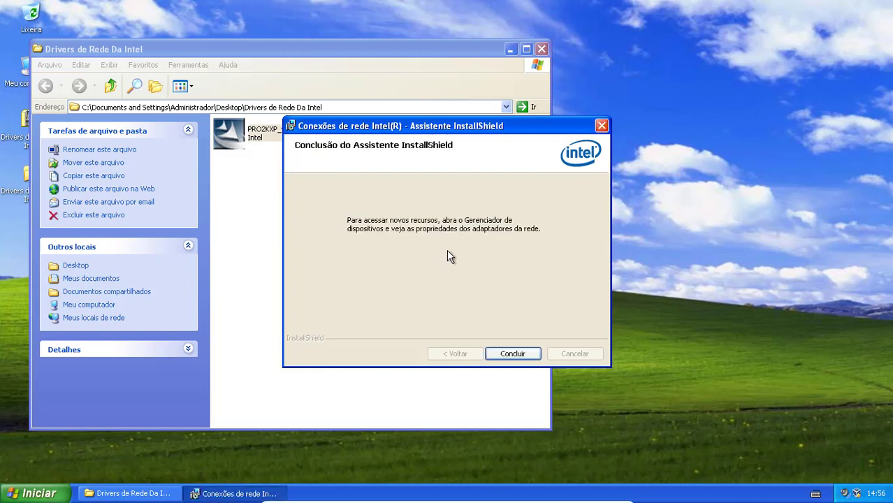
pyautogui.click(505, 351)
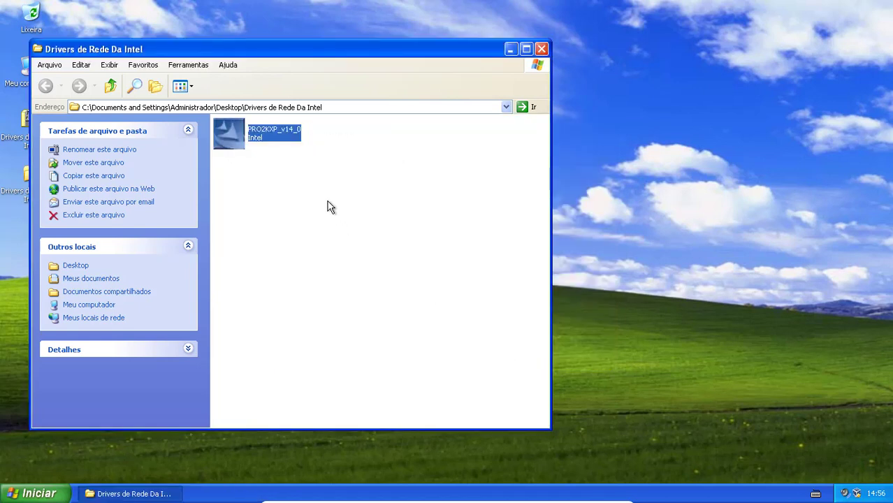
pyautogui.click(457, 259)
pyautogui.click(542, 50)
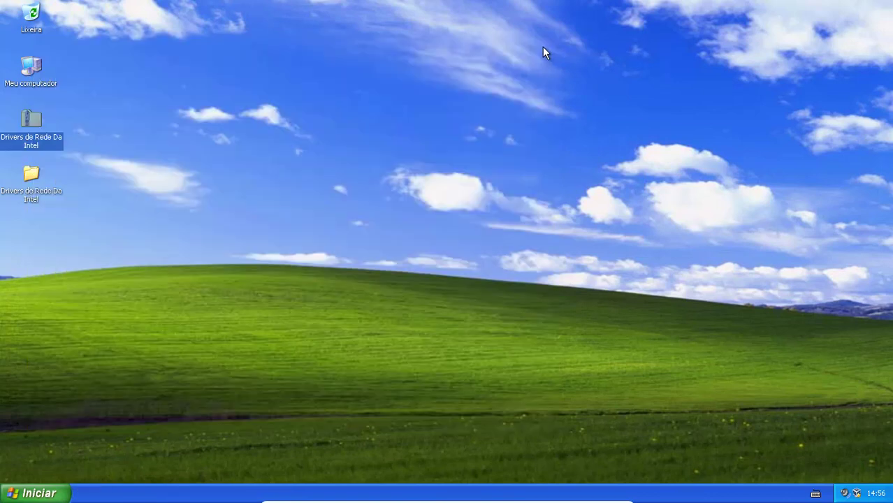
pyautogui.rightClick(438, 75)
pyautogui.click(462, 92)
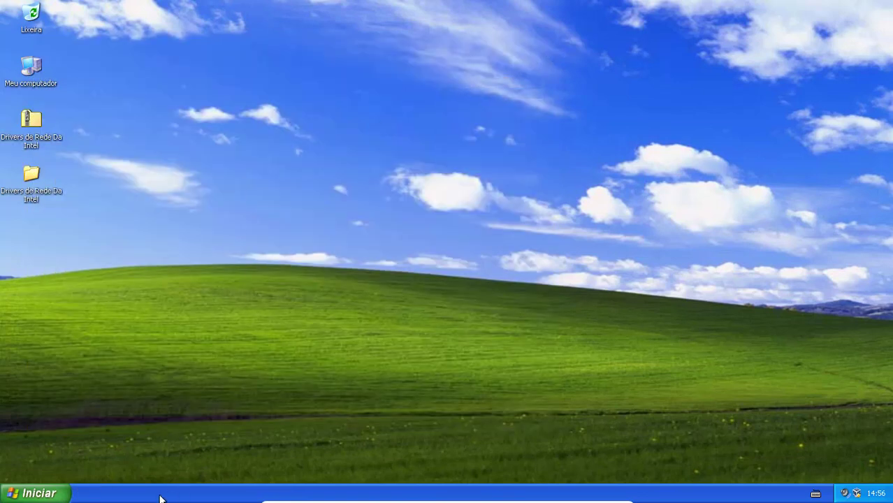
pyautogui.click(43, 495)
pyautogui.click(393, 110)
# Check the network places (Meus locais de rede) from My Computer, refresh the view several times, and close the window
pyautogui.doubleClick(31, 68)
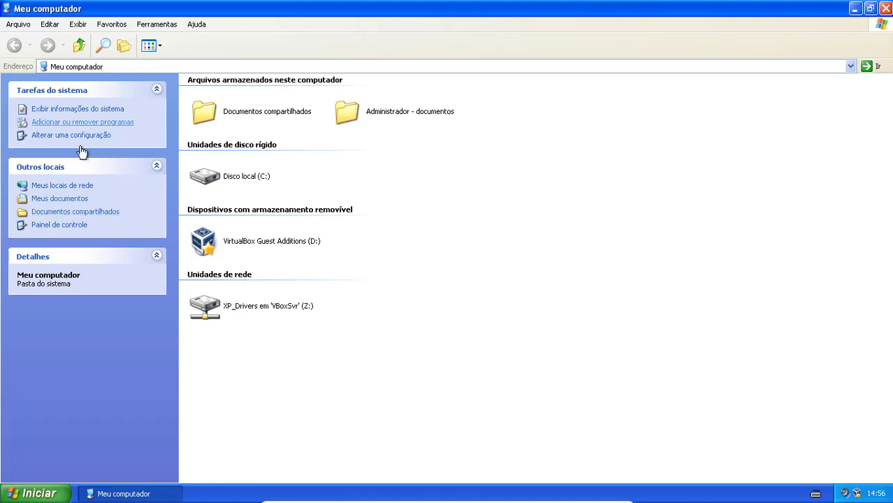
pyautogui.click(62, 186)
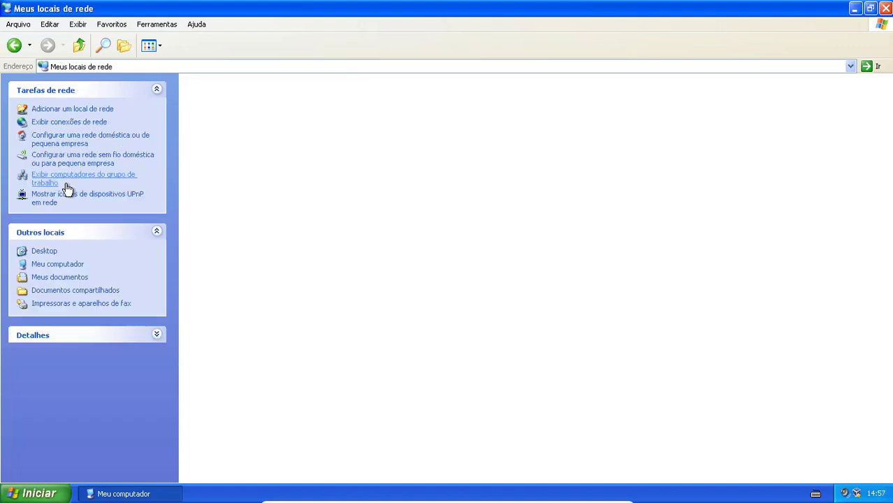
pyautogui.rightClick(293, 91)
pyautogui.click(299, 125)
pyautogui.rightClick(255, 127)
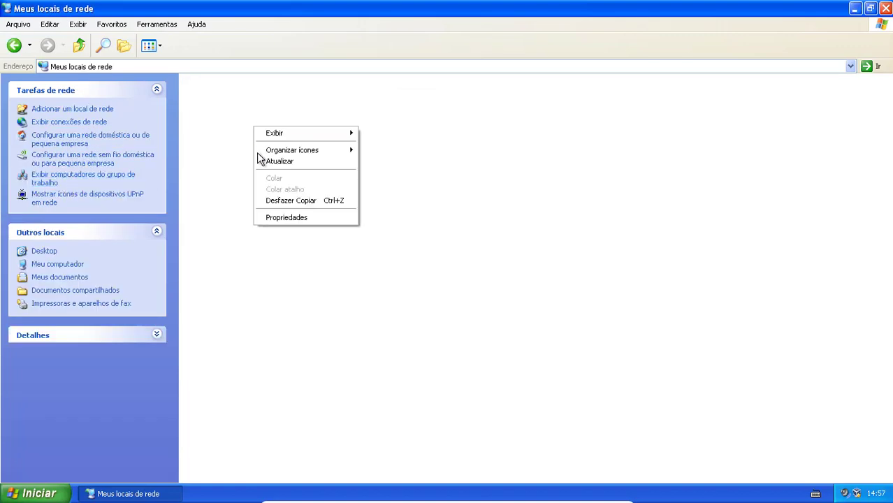
pyautogui.click(268, 162)
pyautogui.rightClick(262, 150)
pyautogui.click(281, 179)
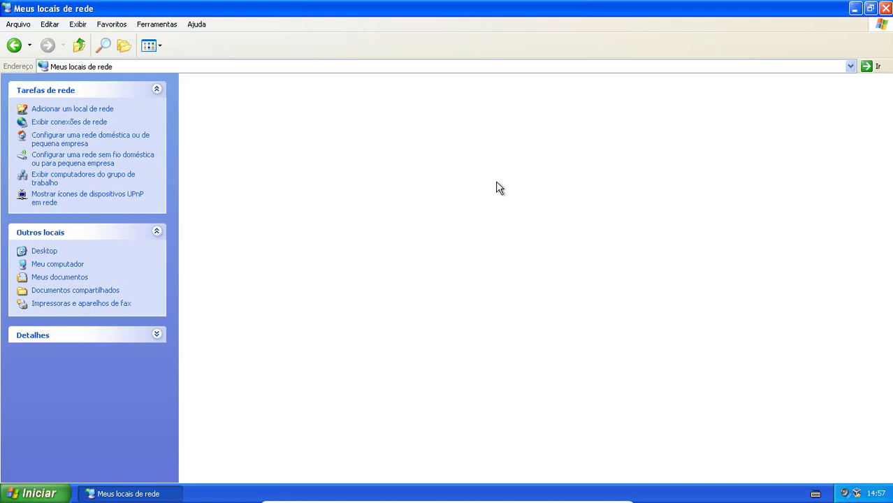
pyautogui.click(885, 8)
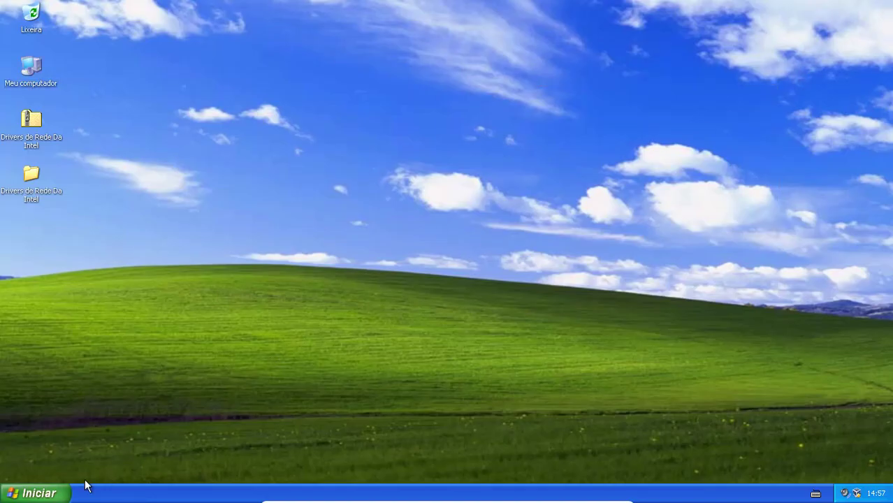
pyautogui.click(41, 499)
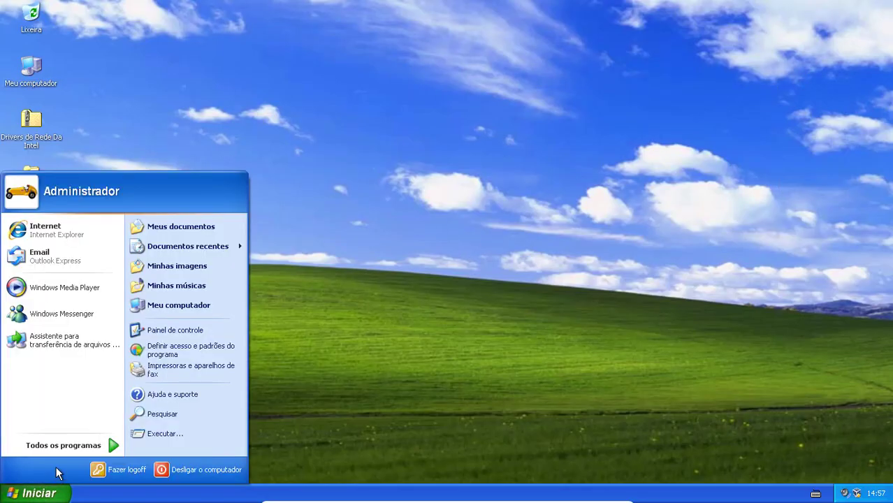
pyautogui.click(53, 233)
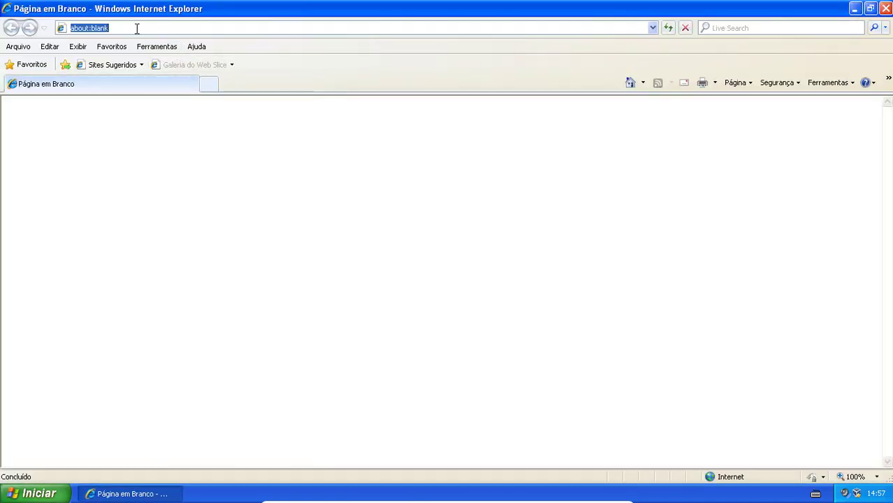
pyautogui.write('http://google.com')
pyautogui.press('Return')
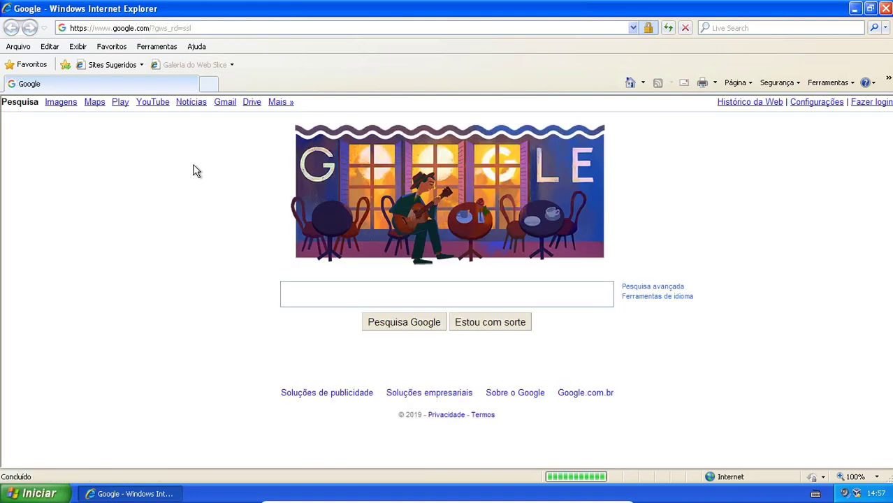